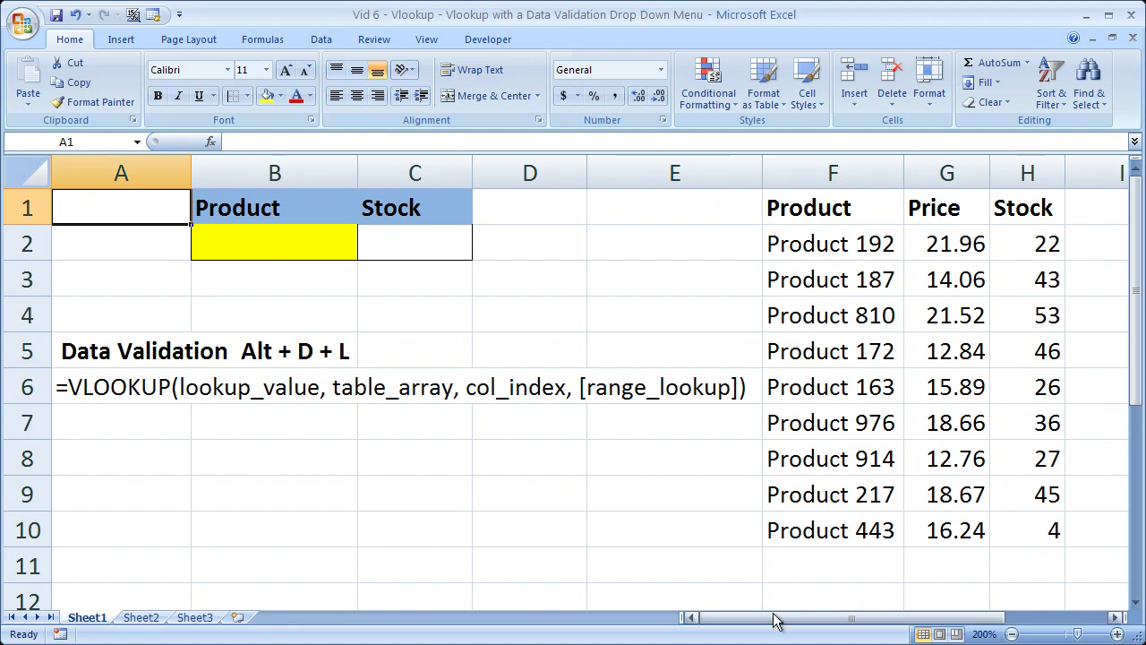
Review the product table F1:H11 with its Product, Price and Stock columns
left_click_drag(775, 619, 814, 622)
left_click(729, 215)
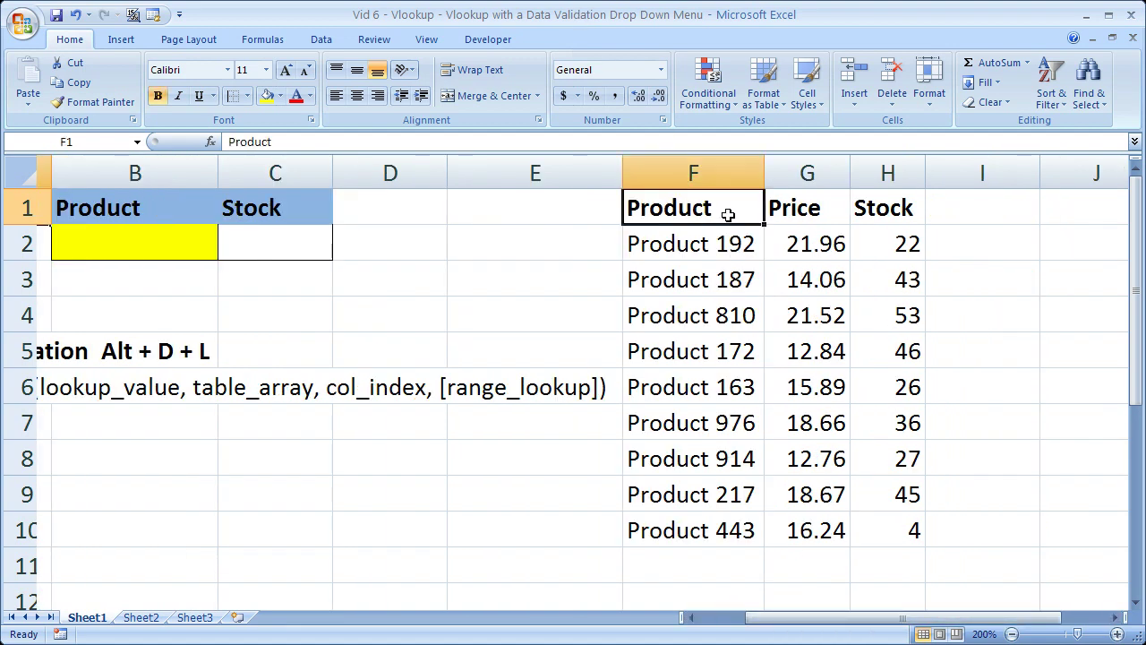
left_click(800, 208)
left_click(865, 207)
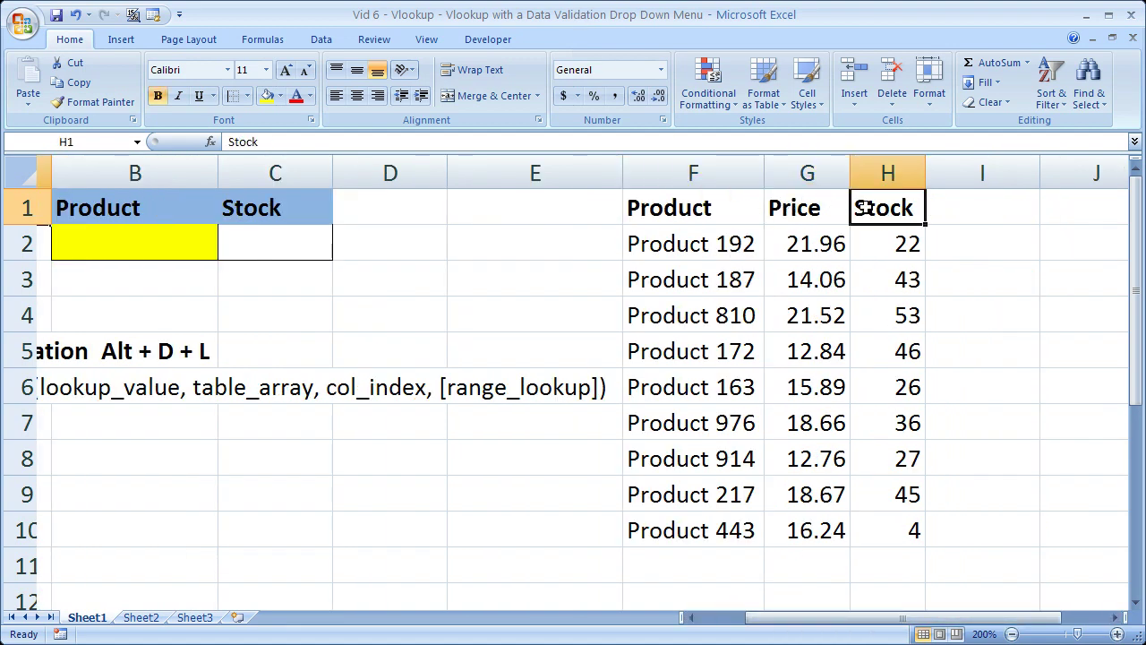
left_click(877, 242)
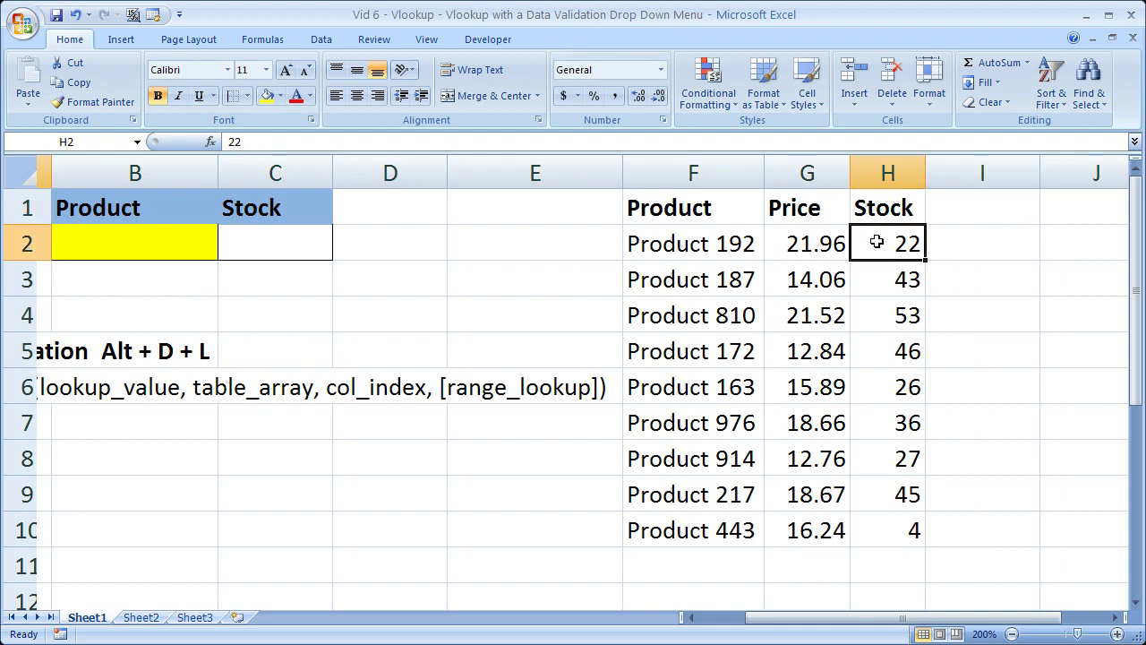
left_click_drag(876, 241, 880, 514)
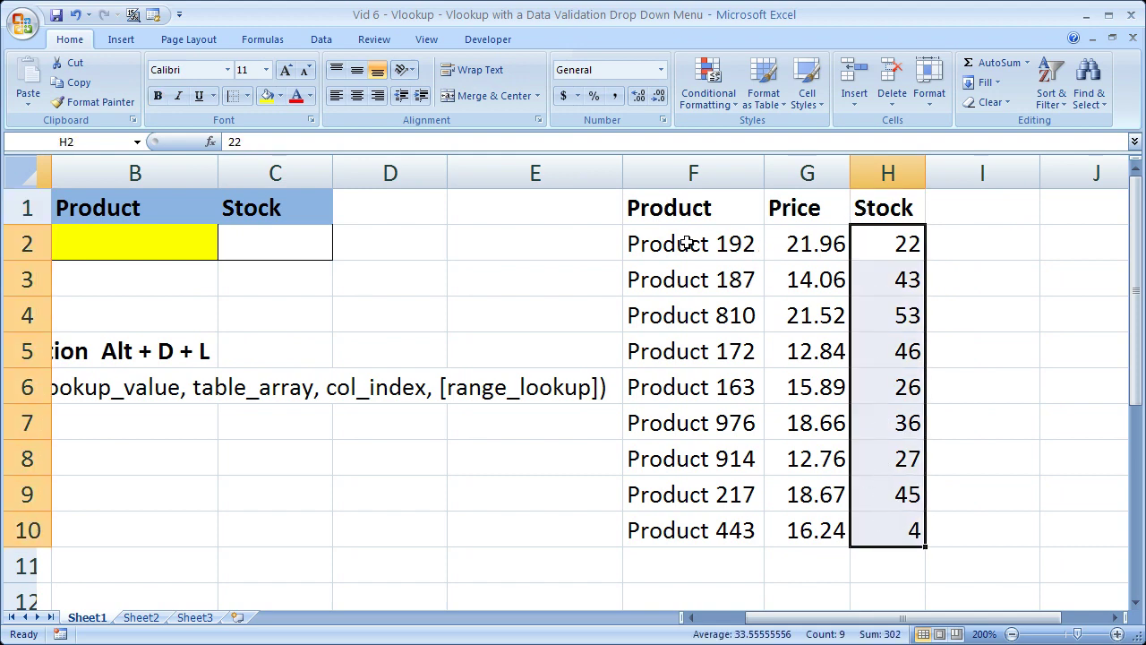
left_click_drag(686, 242, 858, 553)
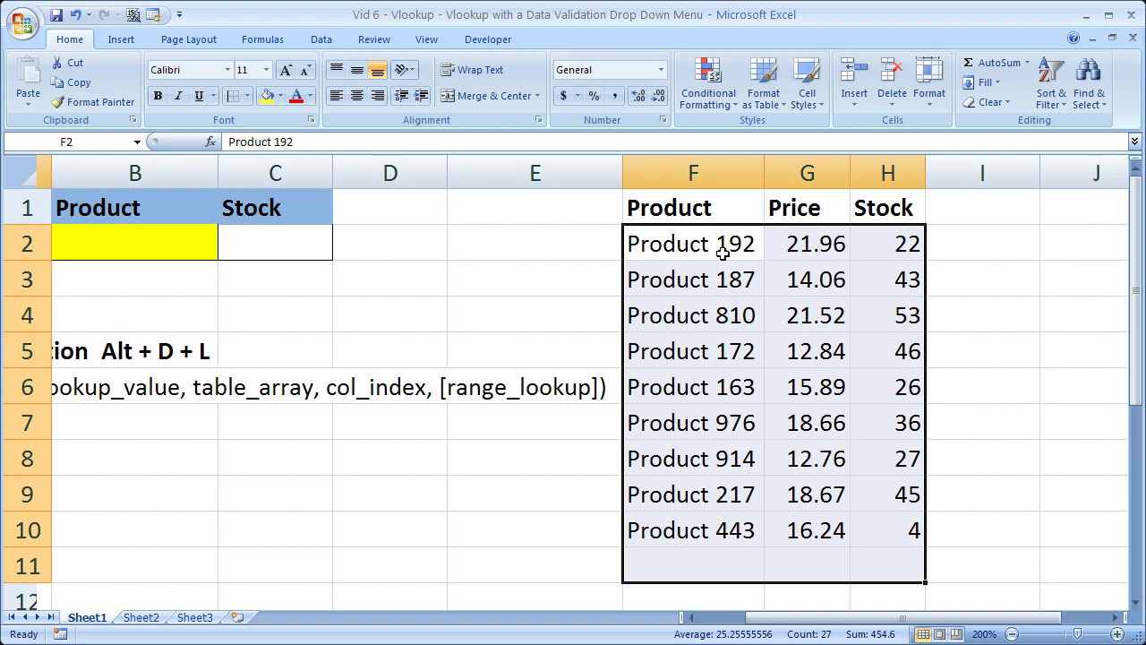
left_click_drag(768, 618, 690, 617)
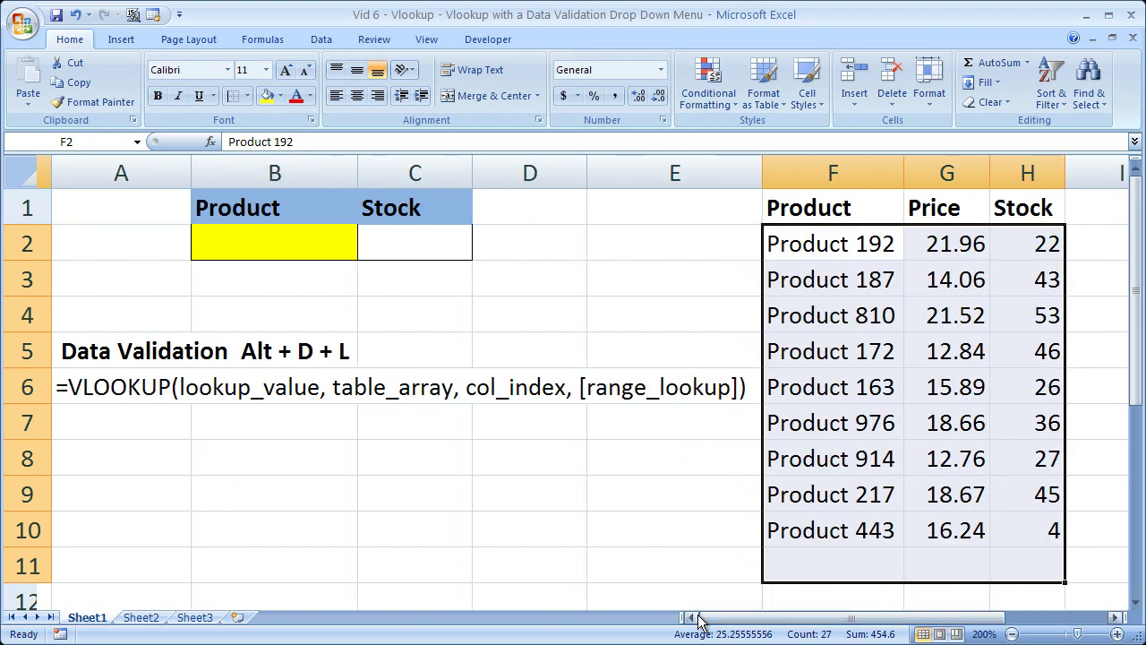
Look over input cell B2, result cell C2, and the Data Validation and VLOOKUP notes in A5 and A6
left_click(274, 244)
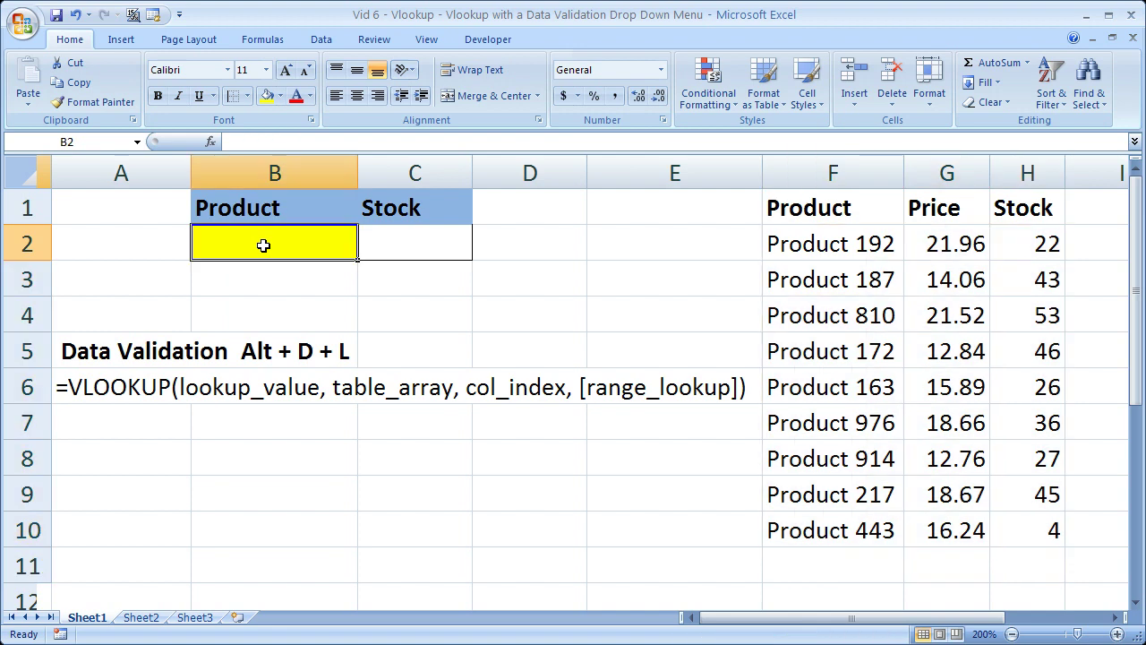
left_click(399, 251)
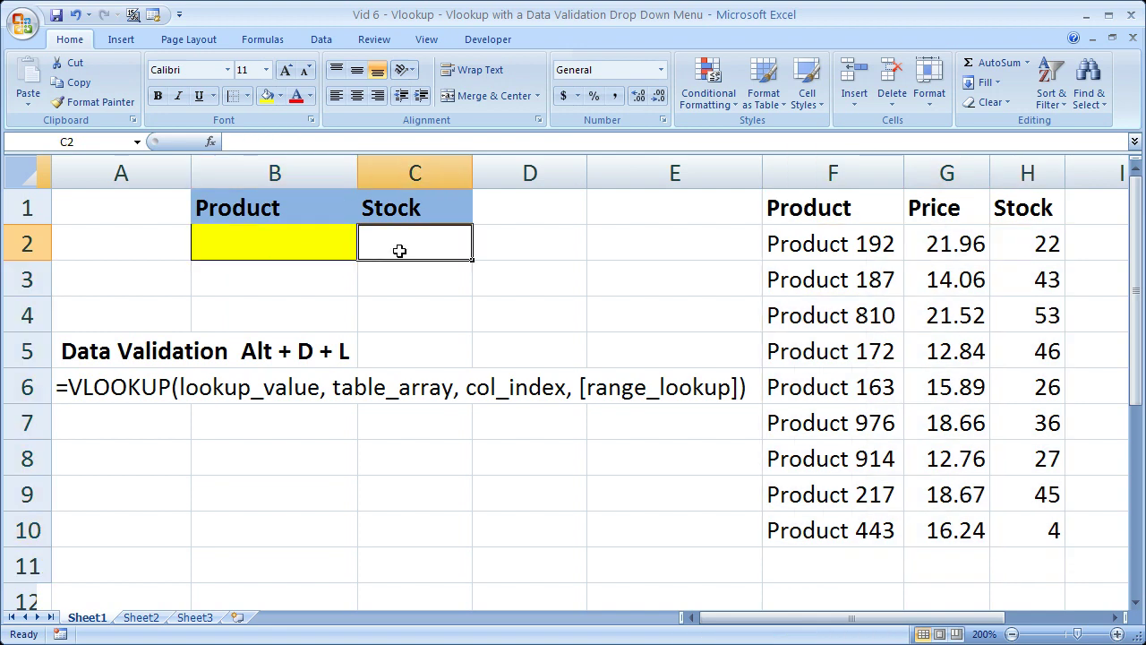
left_click(300, 241)
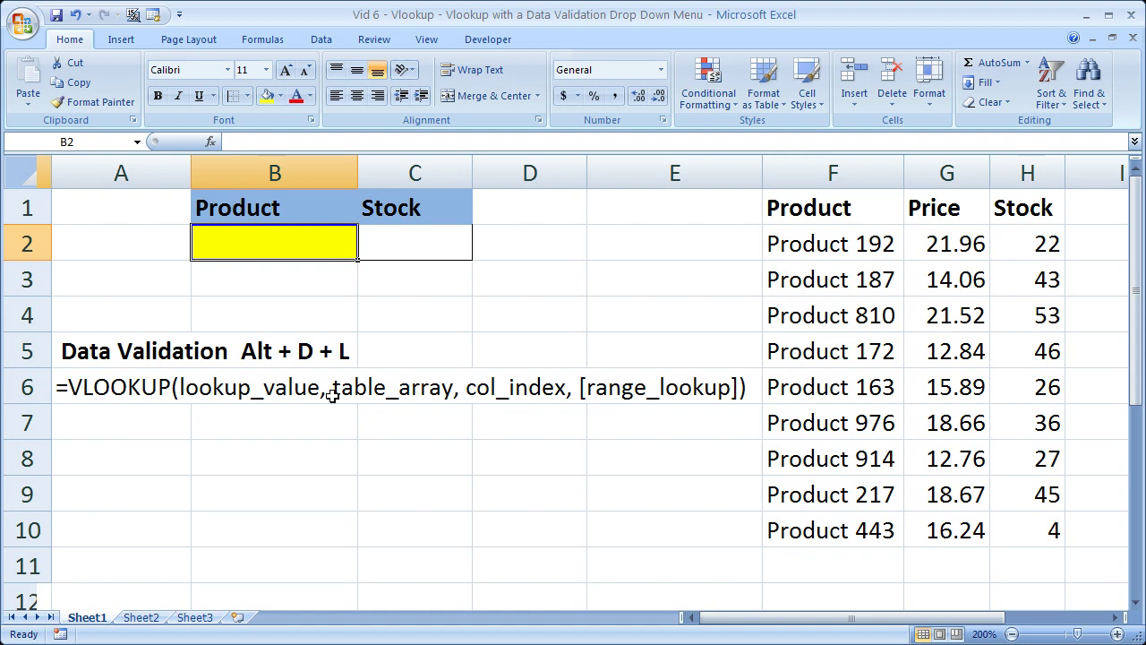
left_click(395, 238)
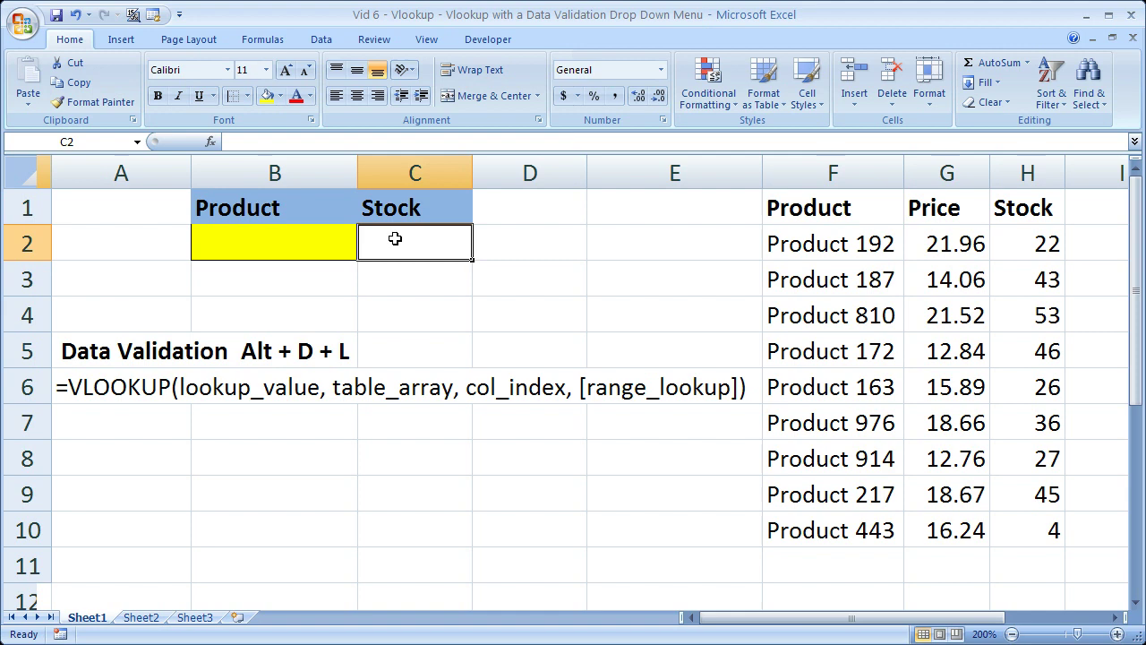
left_click(99, 354)
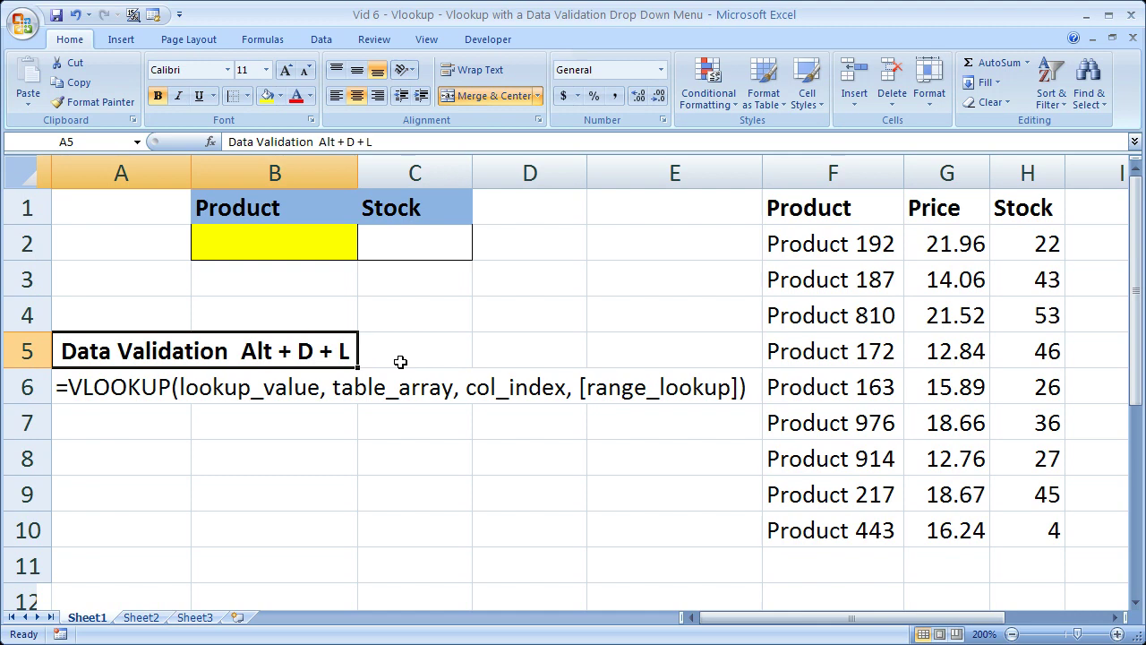
left_click(106, 399)
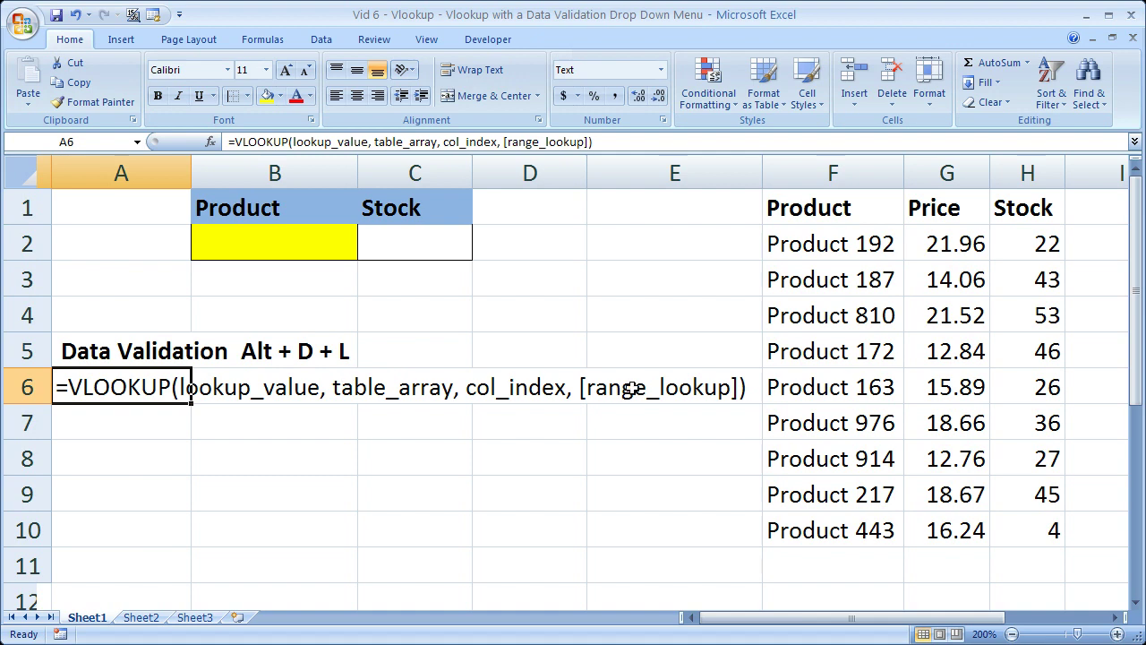
left_click(124, 270)
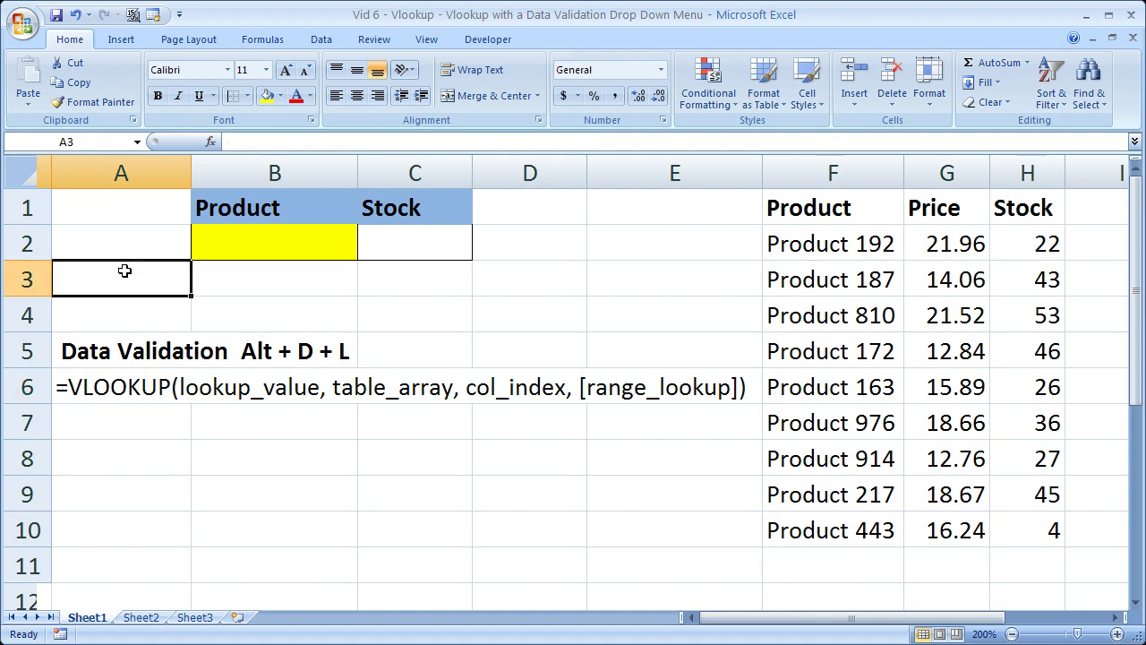
Select B2 and bring up the Data ribbon tools
left_click(283, 249)
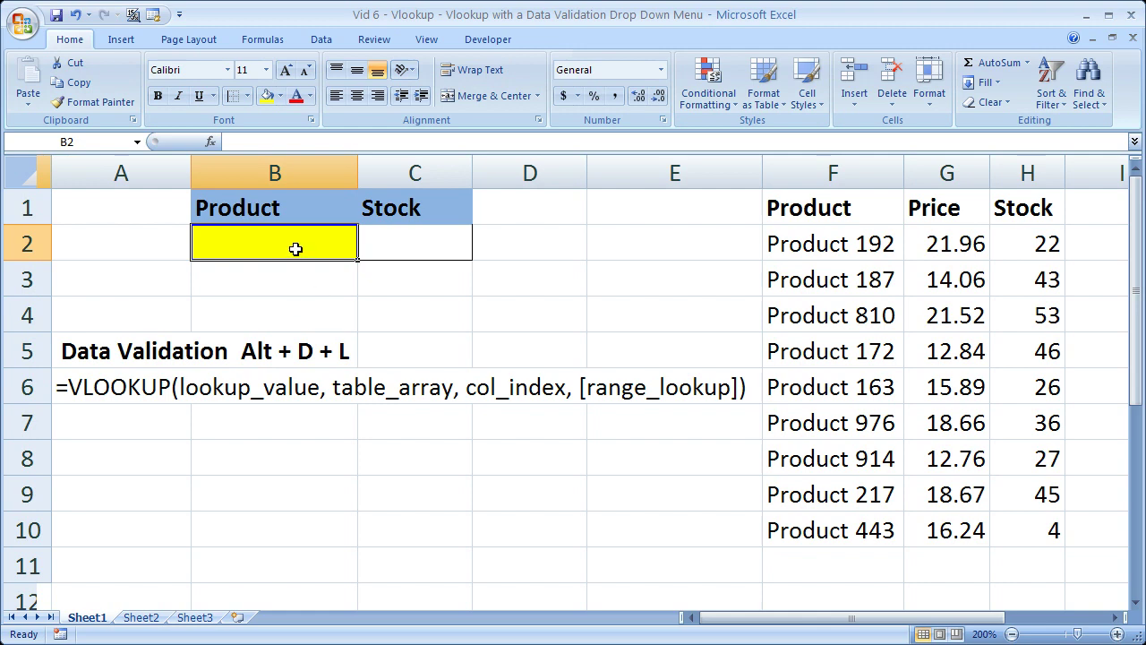
left_click(188, 342)
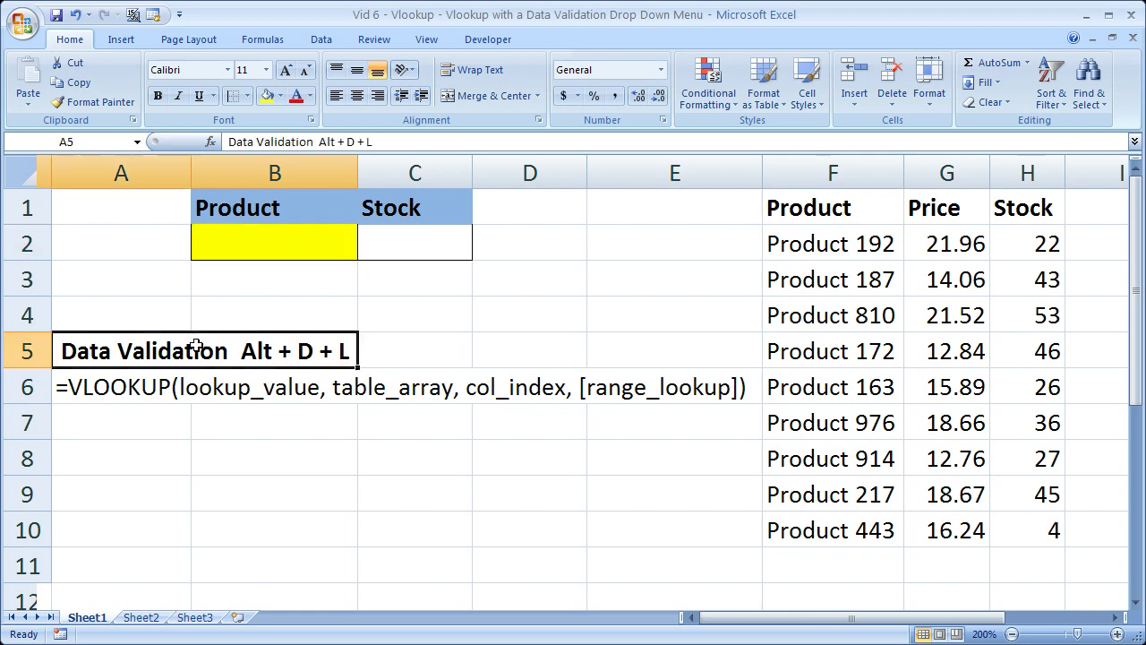
left_click(249, 236)
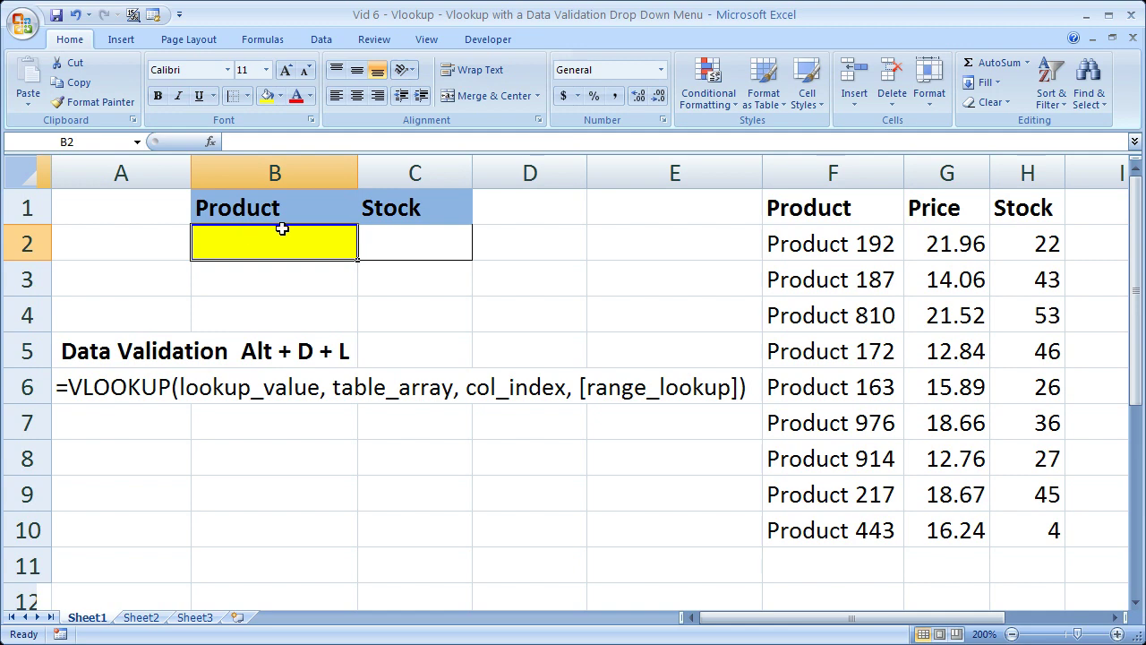
left_click(321, 40)
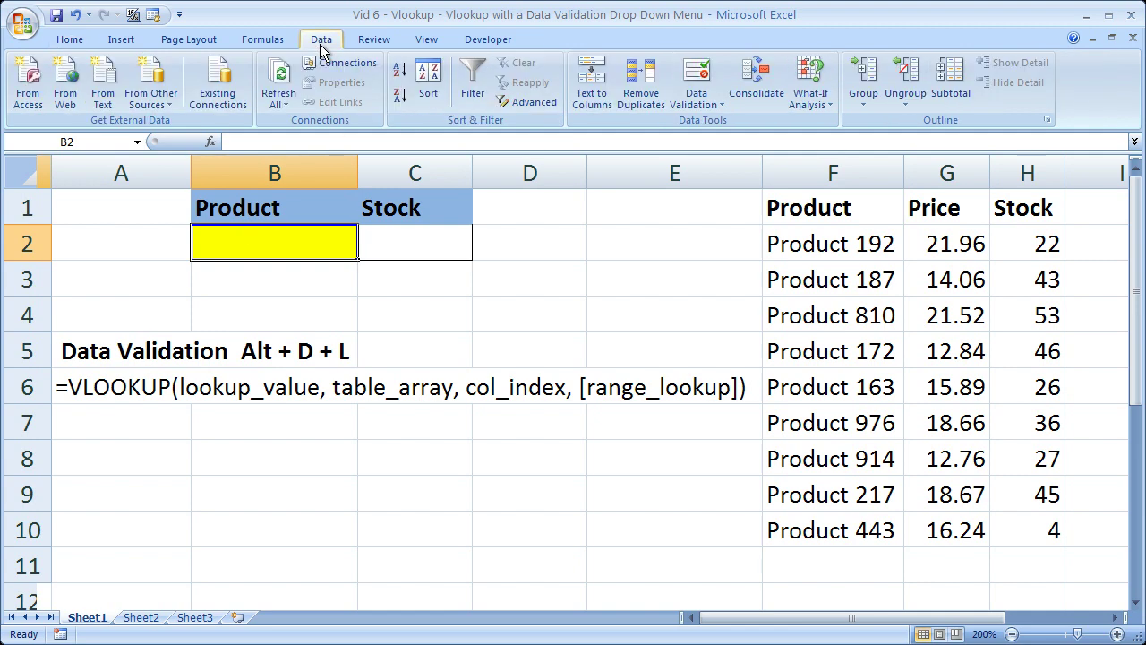
Start Data Validation on B2 and set Allow to List
left_click(697, 71)
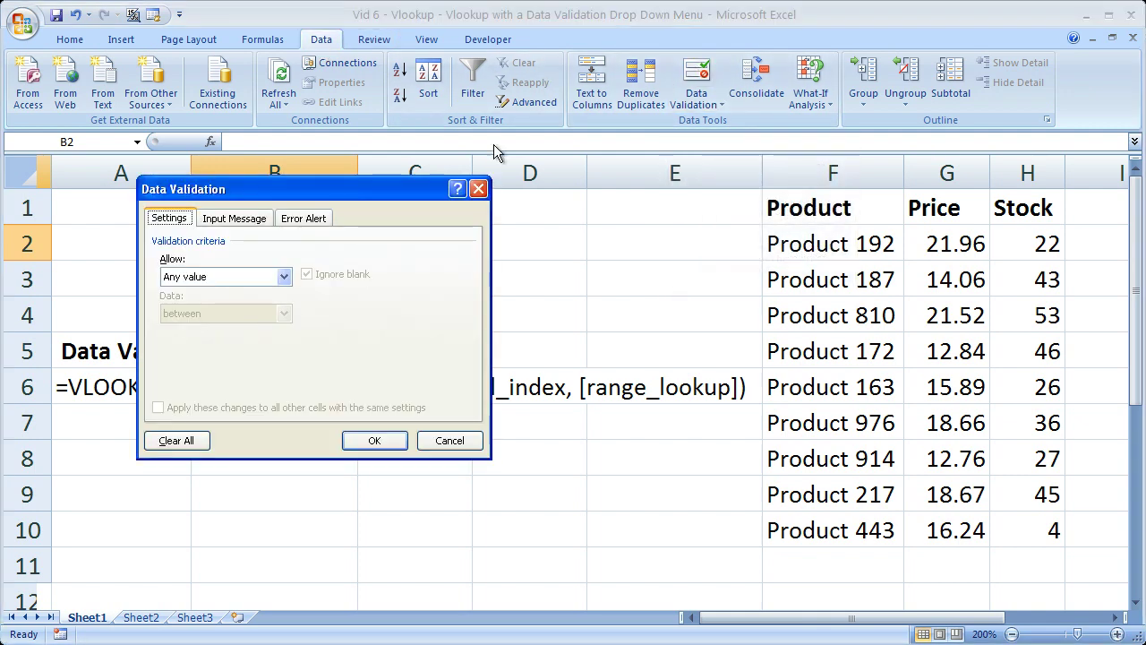
left_click_drag(410, 194, 673, 183)
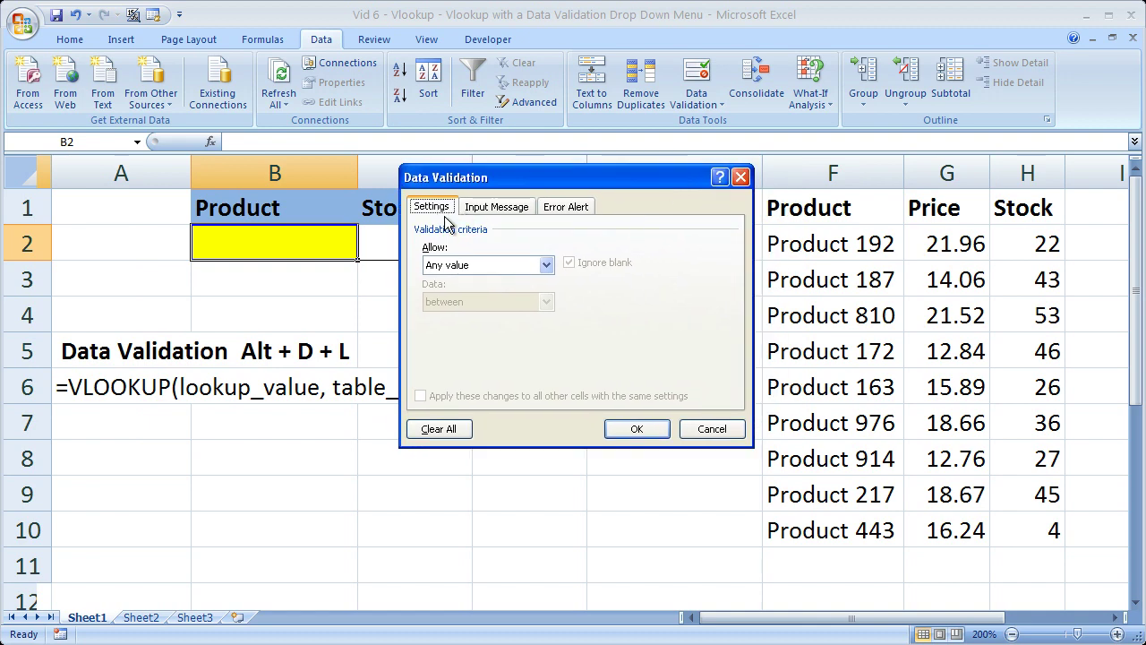
left_click(545, 265)
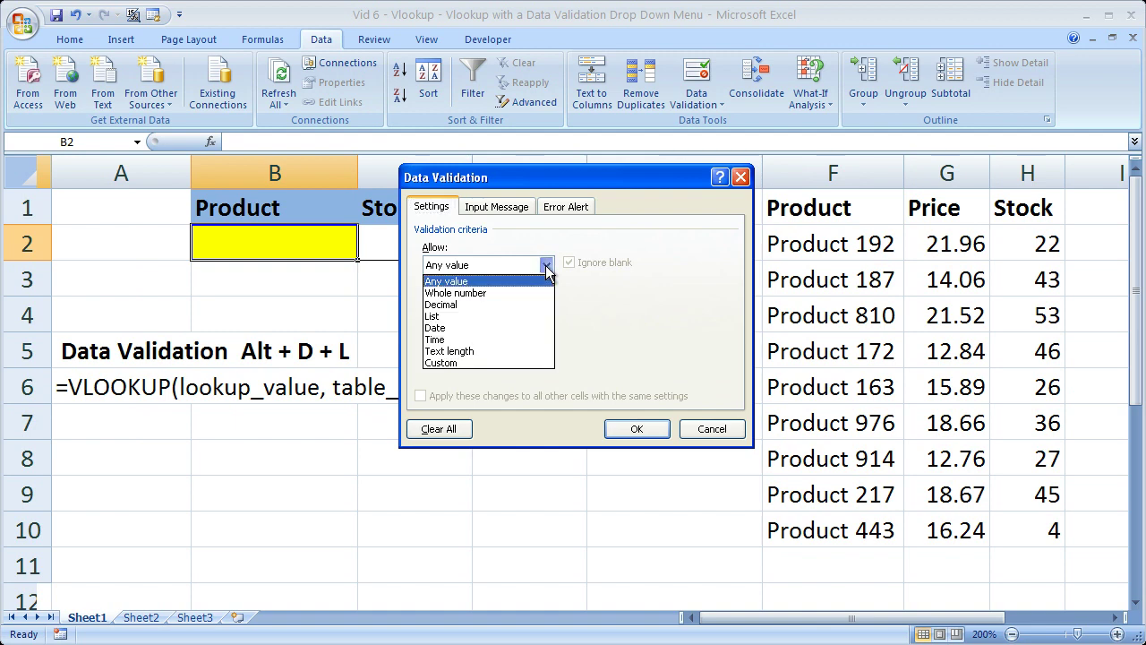
left_click(458, 316)
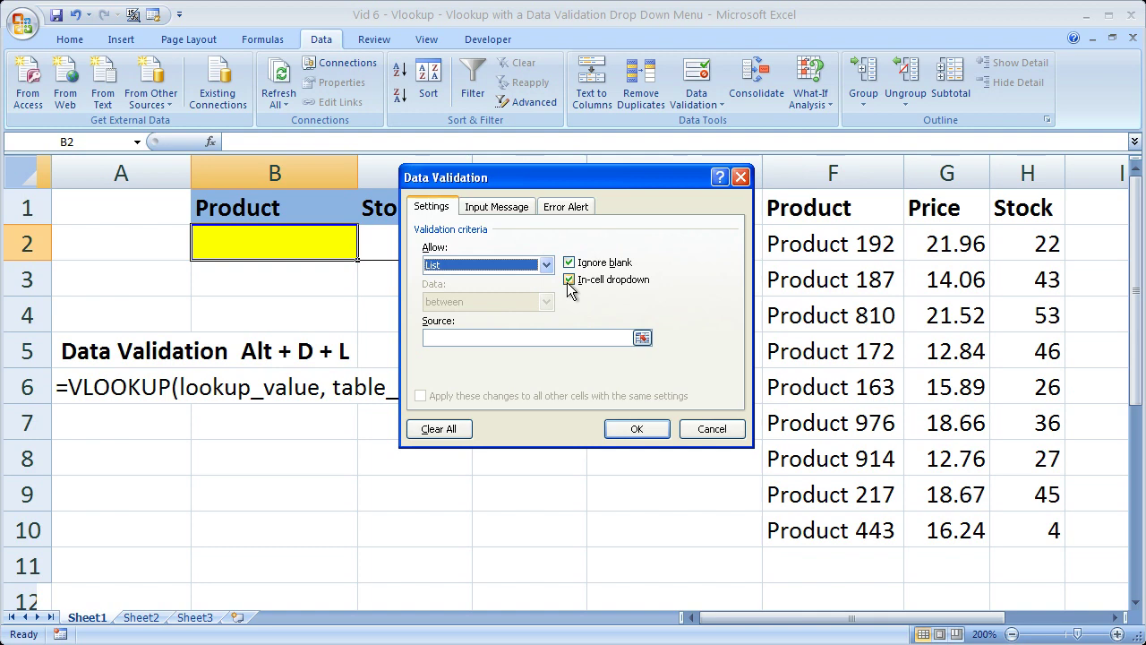
Set the list source to the product names range =$F$2:$F$10
left_click(570, 338)
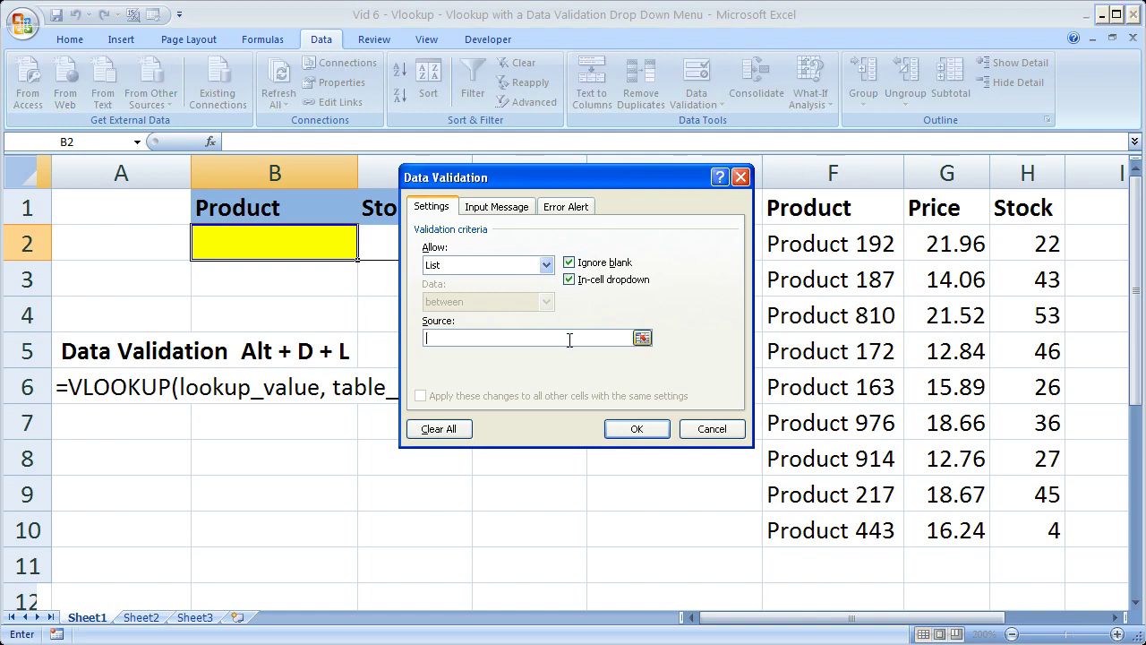
left_click(822, 245)
left_click_drag(822, 246, 828, 519)
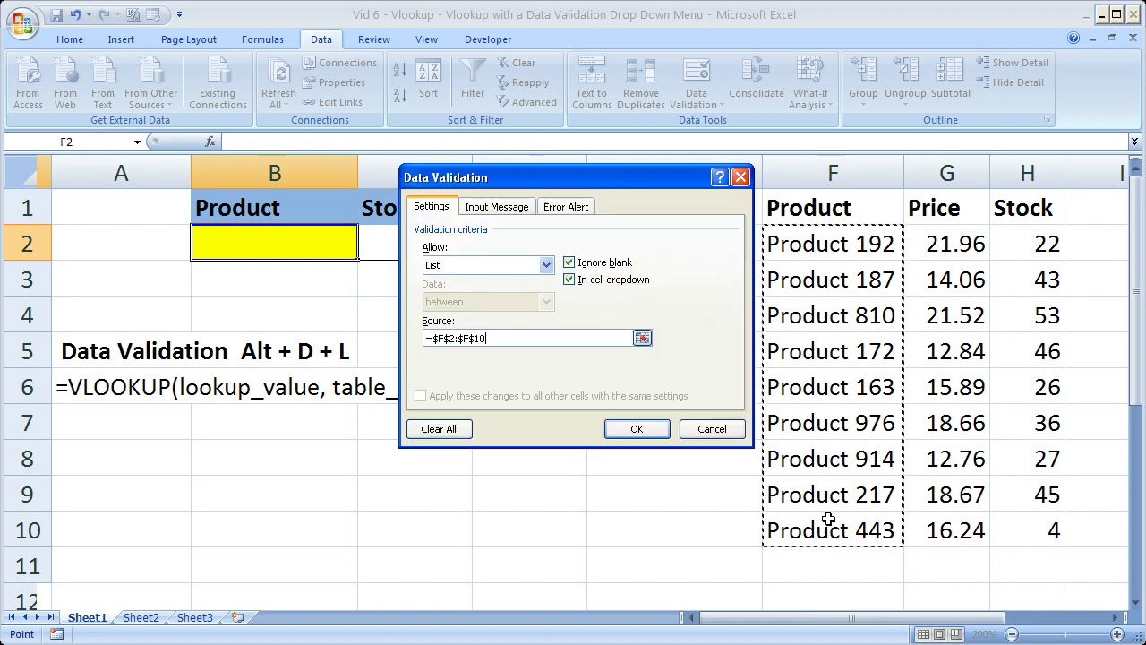
left_click_drag(618, 182, 584, 231)
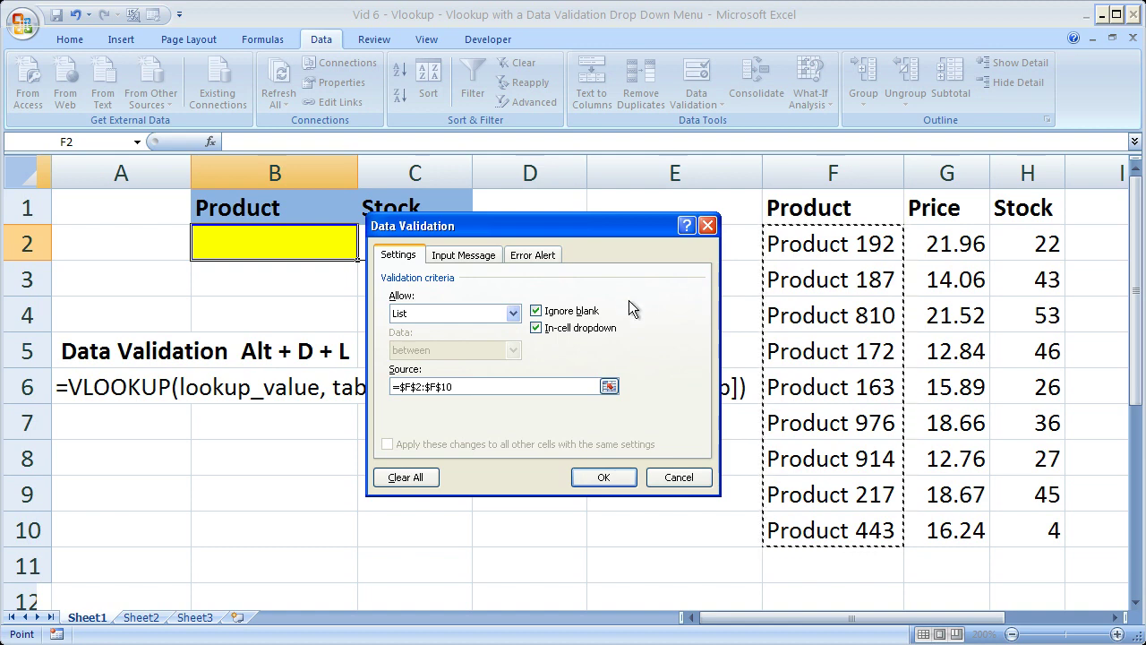
Apply the drop-down and test it by picking Product 187, Product 976, then Product 192
left_click(598, 477)
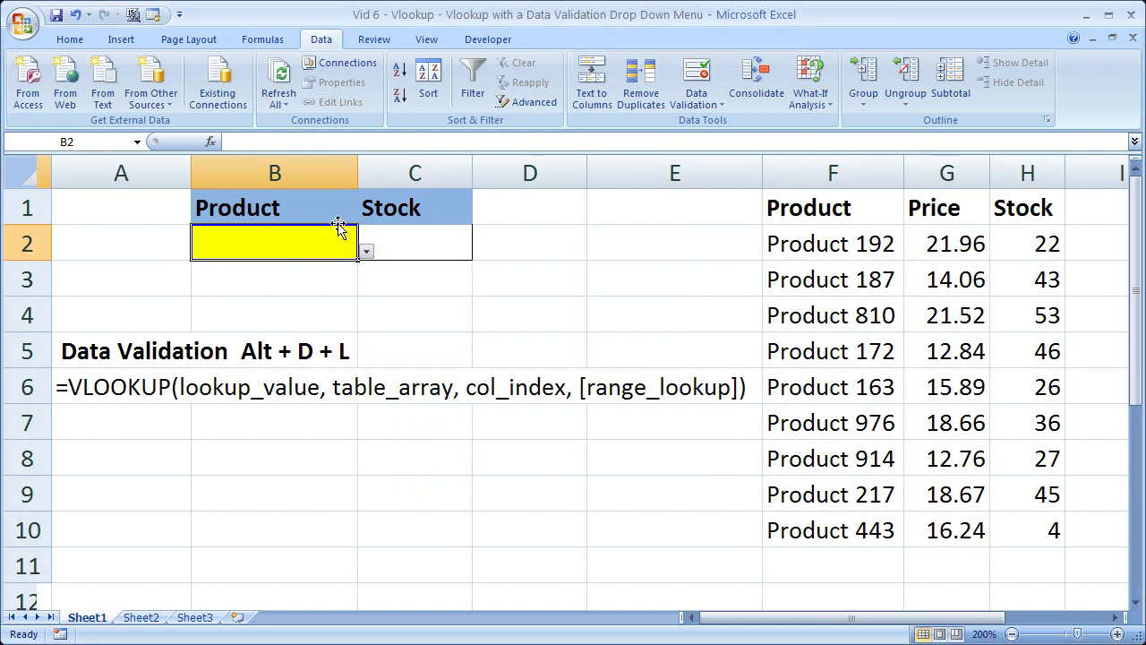
left_click(367, 255)
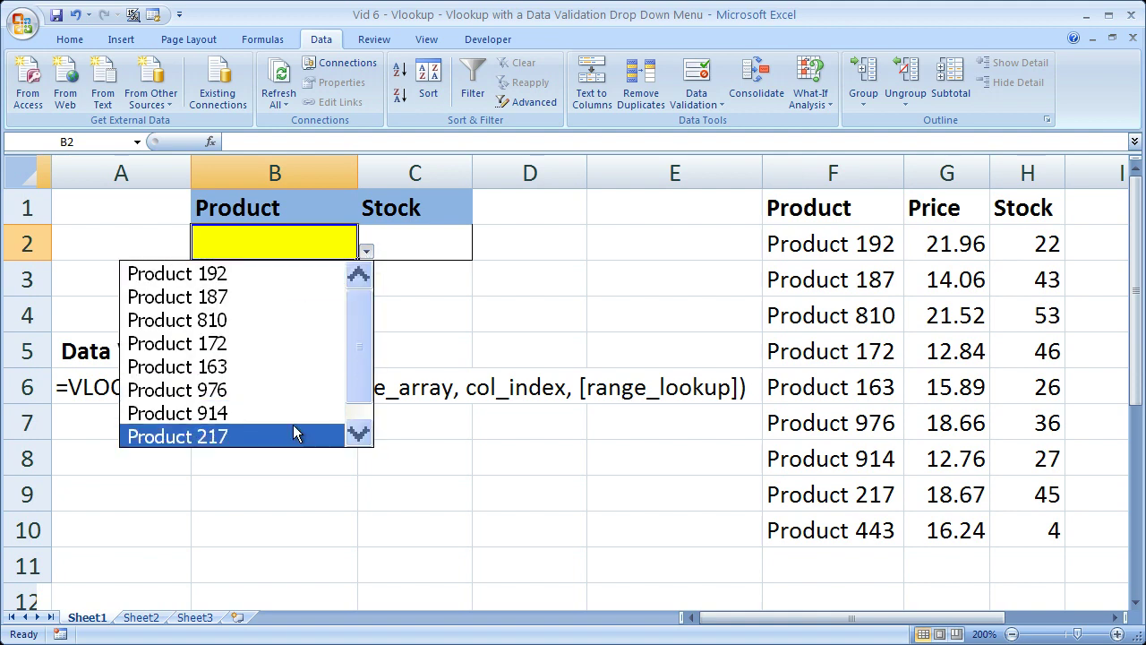
left_click_drag(364, 321, 358, 300)
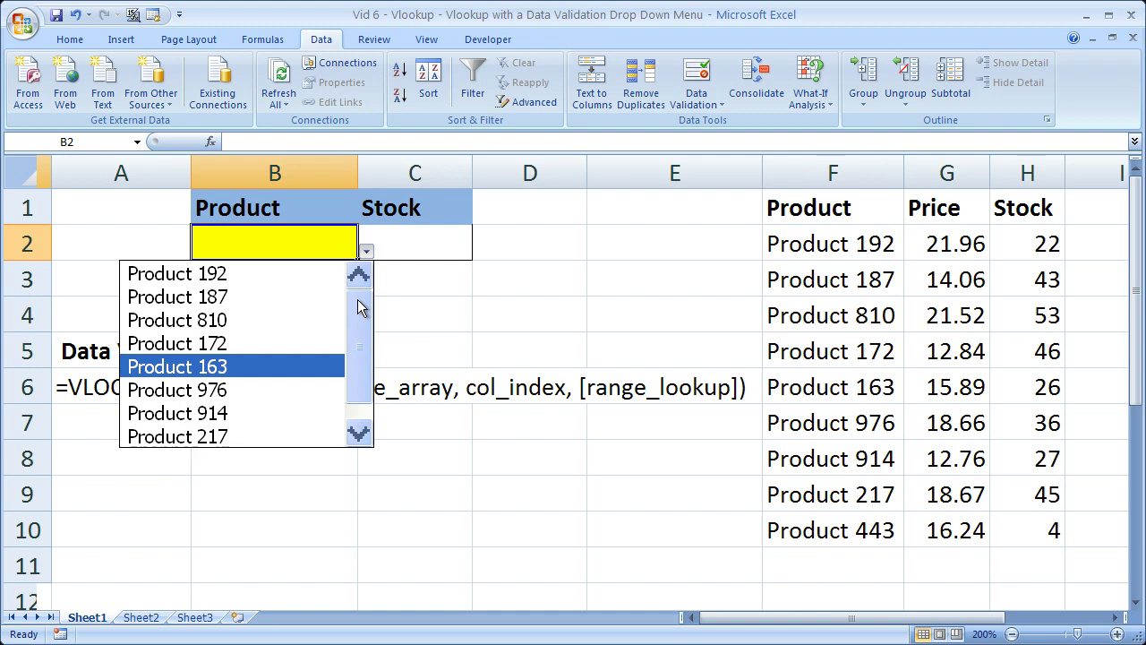
mouse_move(358, 299)
left_mouse_down()
mouse_move(357, 339)
mouse_move(357, 285)
left_mouse_up()
left_click(251, 297)
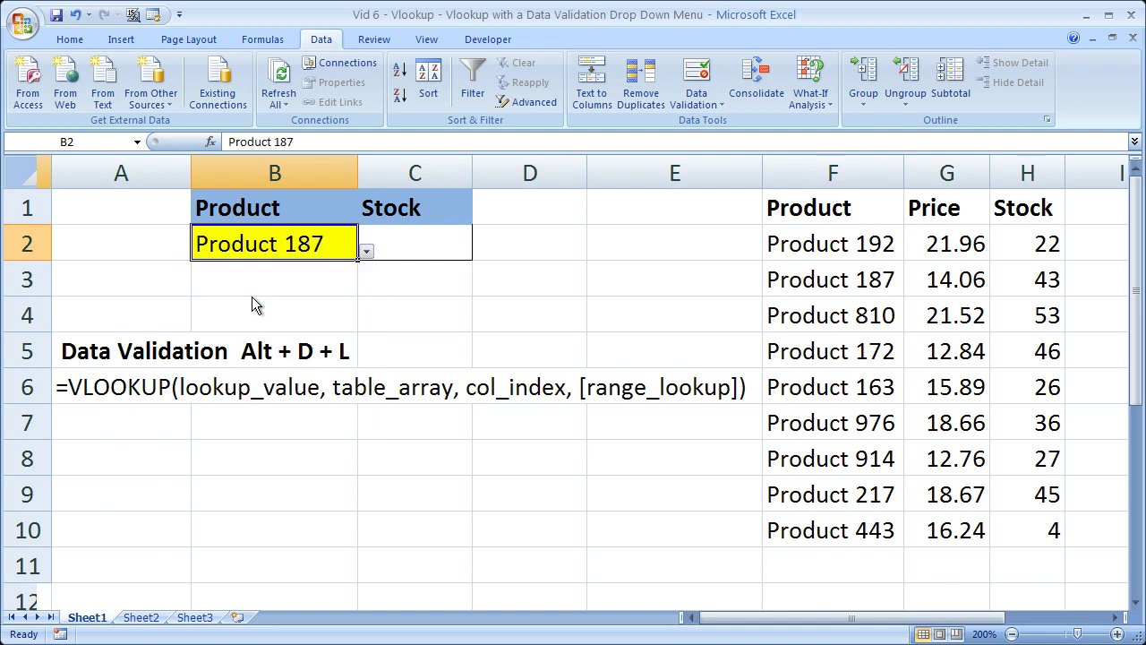
left_click(366, 252)
left_click(268, 366)
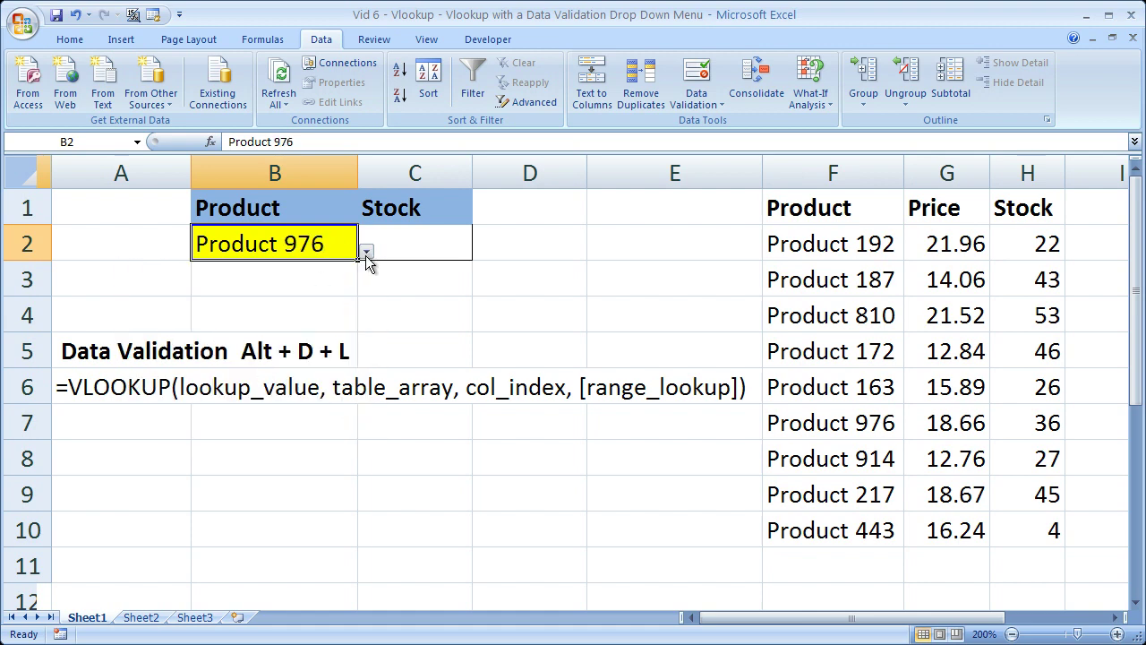
left_click(365, 252)
left_click_drag(356, 371, 361, 299)
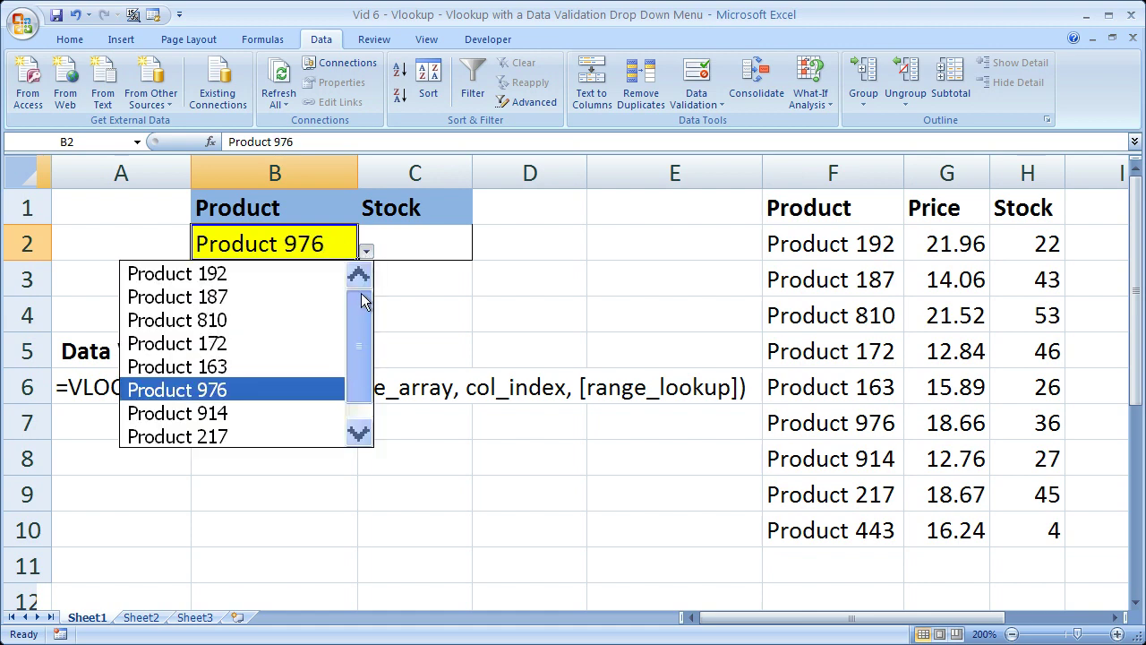
left_click(295, 275)
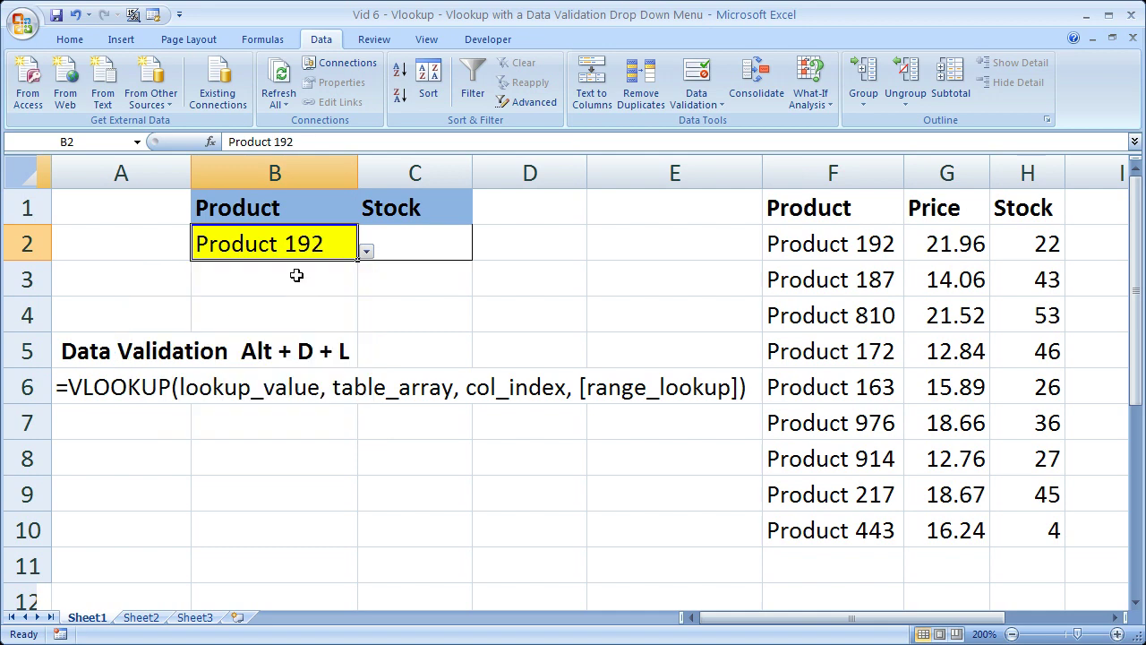
Reselect B2 a few times to show its drop-down arrow, leaving Product 192 in place
left_click(573, 286)
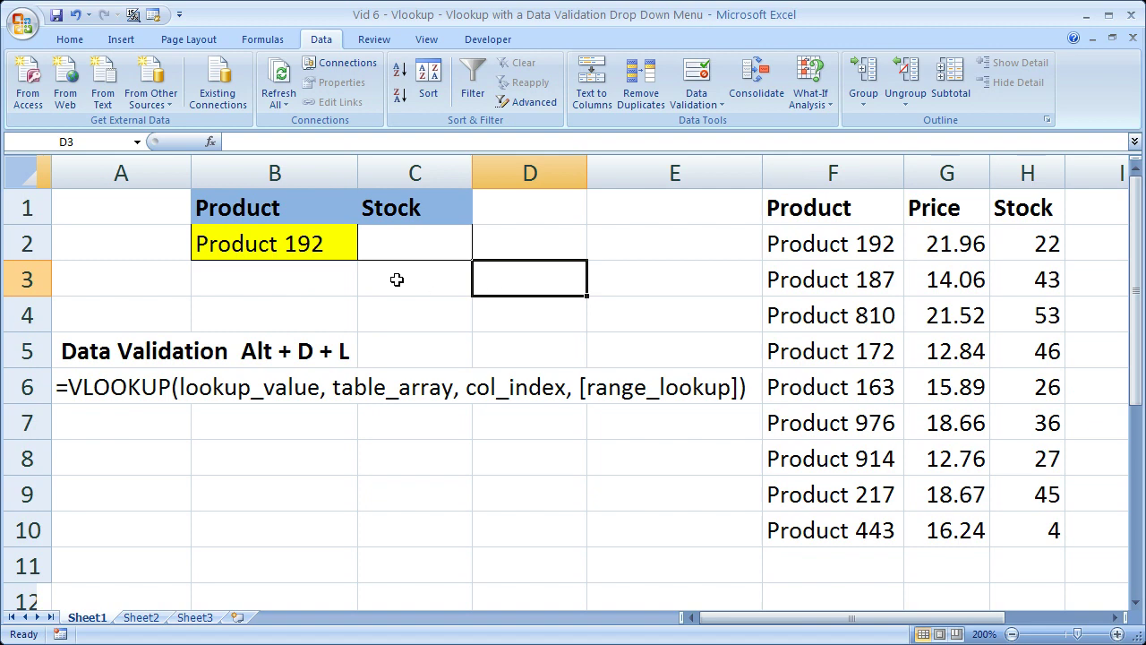
left_click(306, 250)
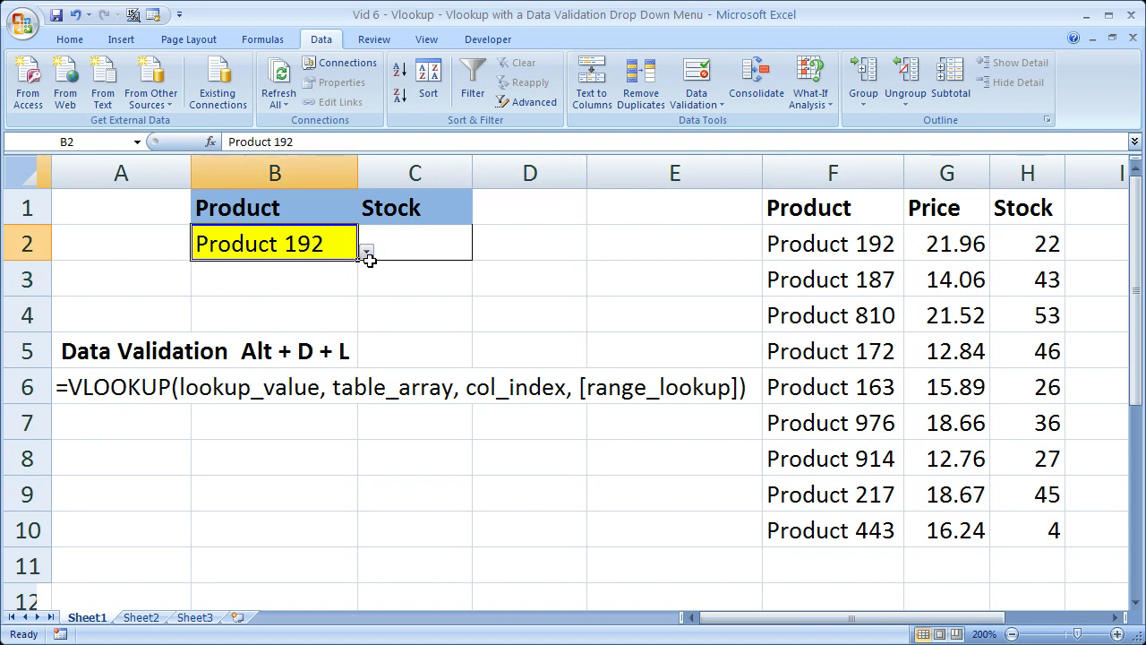
left_click(518, 288)
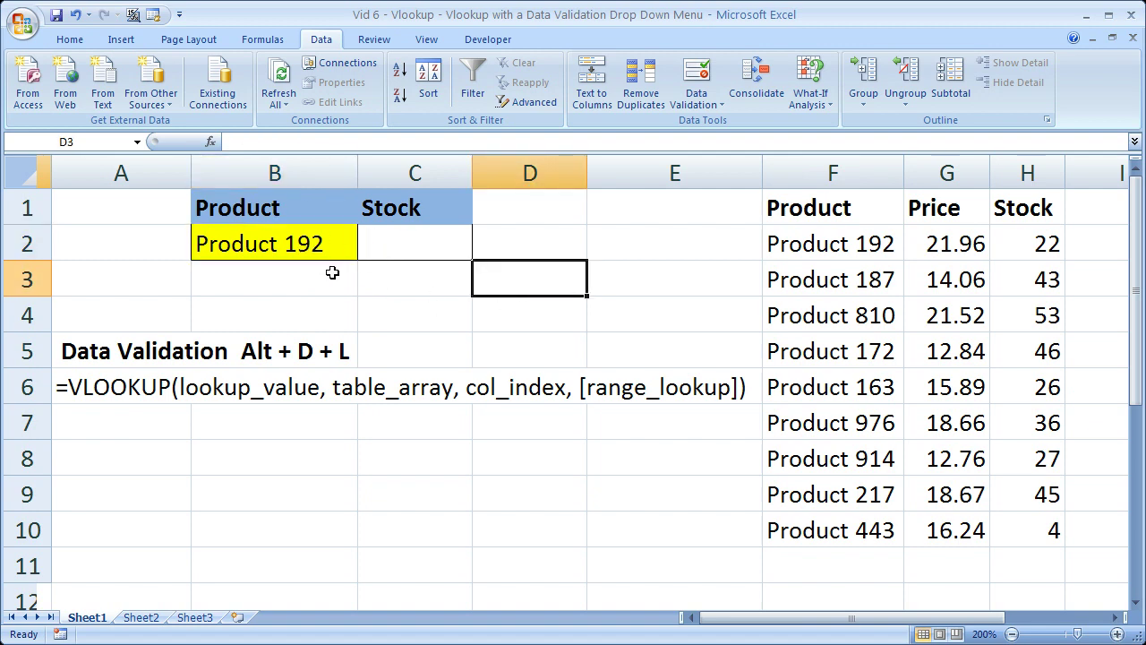
left_click(306, 250)
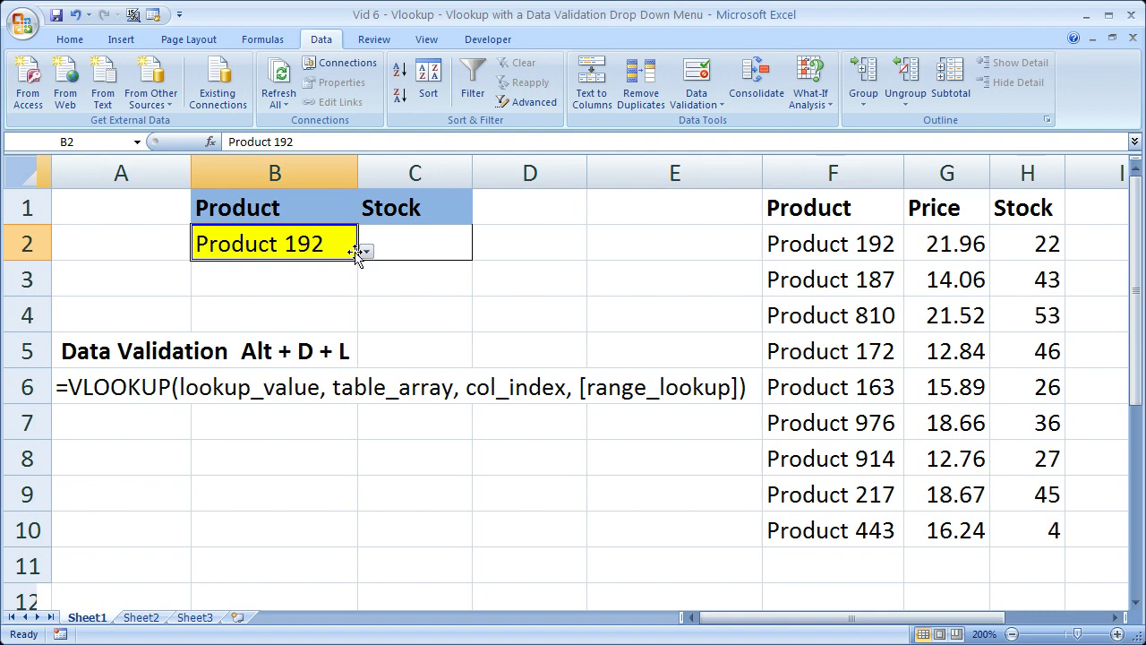
left_click(504, 291)
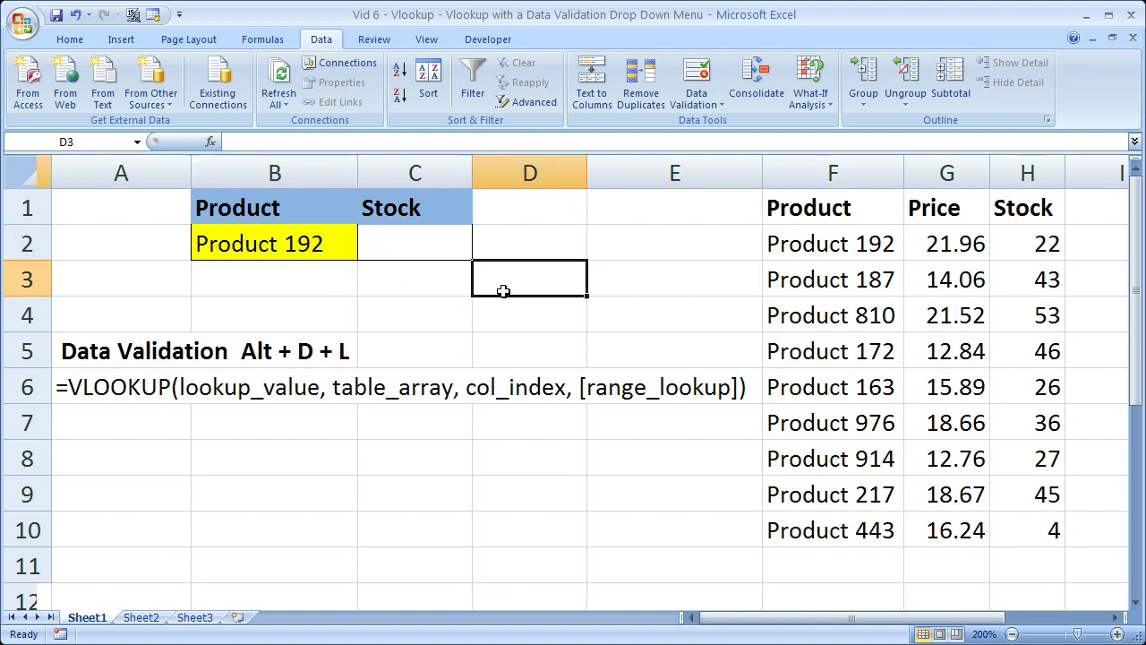
left_click(306, 250)
left_click(366, 251)
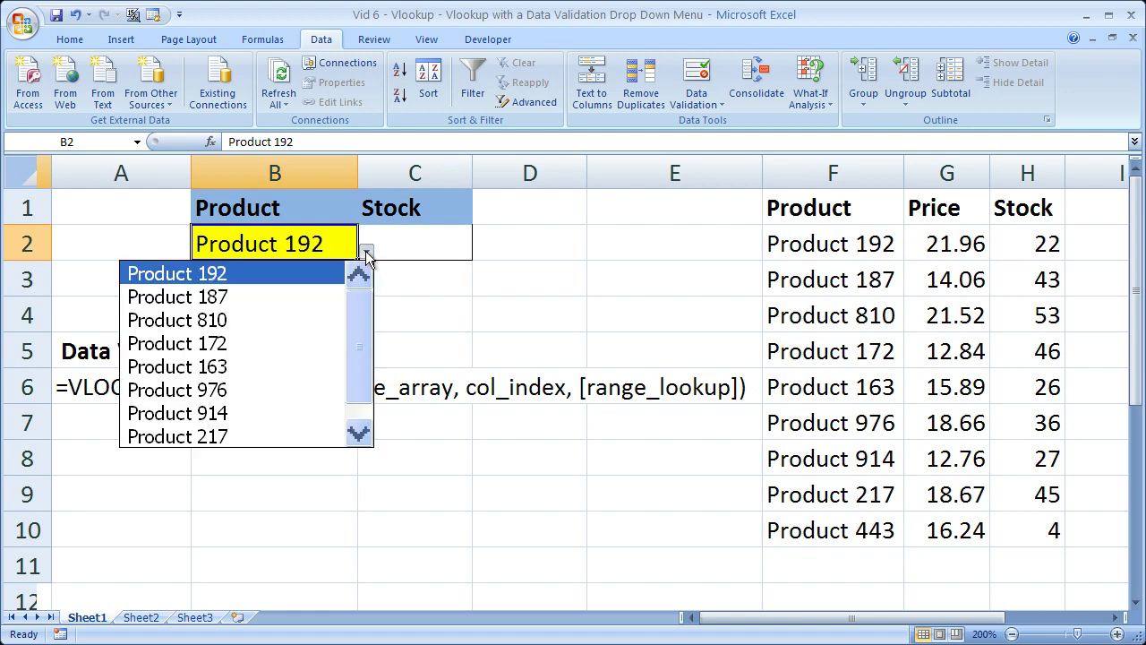
left_click(442, 239)
left_click(443, 237)
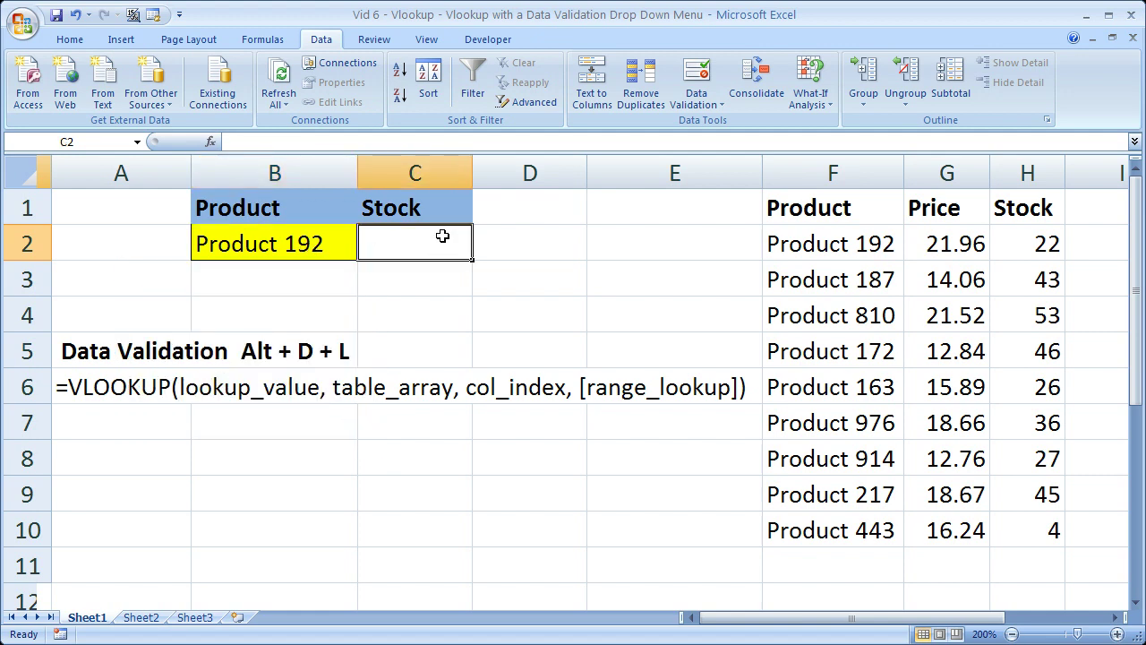
Enter =vlookup(B2,F2:H10,3,false) in C2, returning Product 192's stock of 22
type("=")
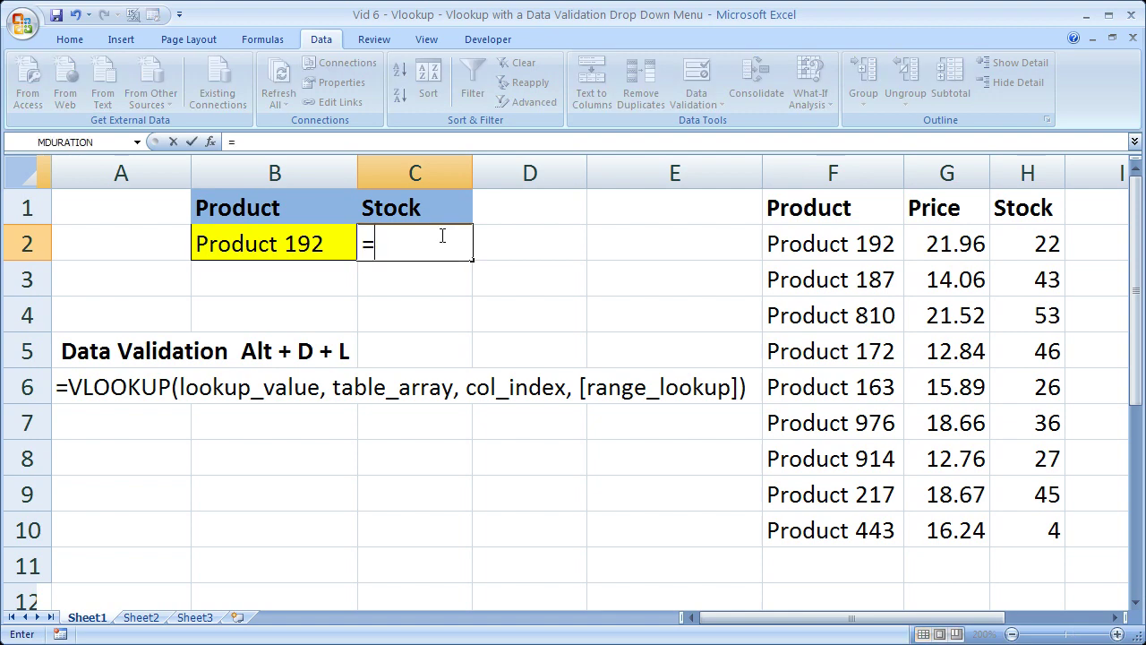
type("vlookup(")
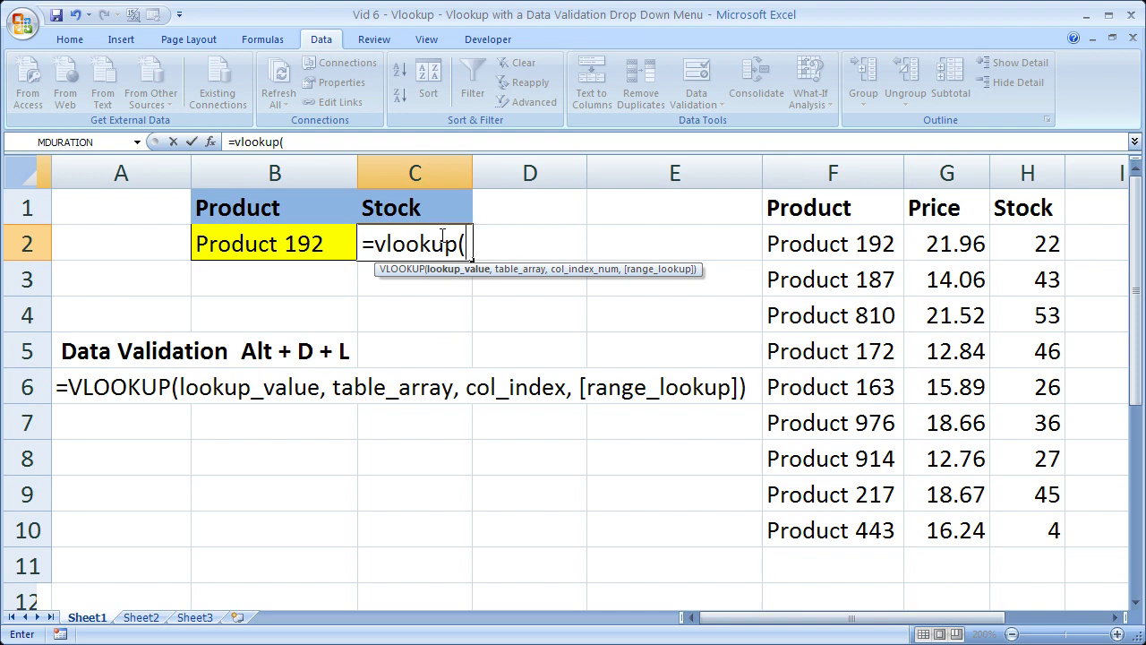
left_click(285, 240)
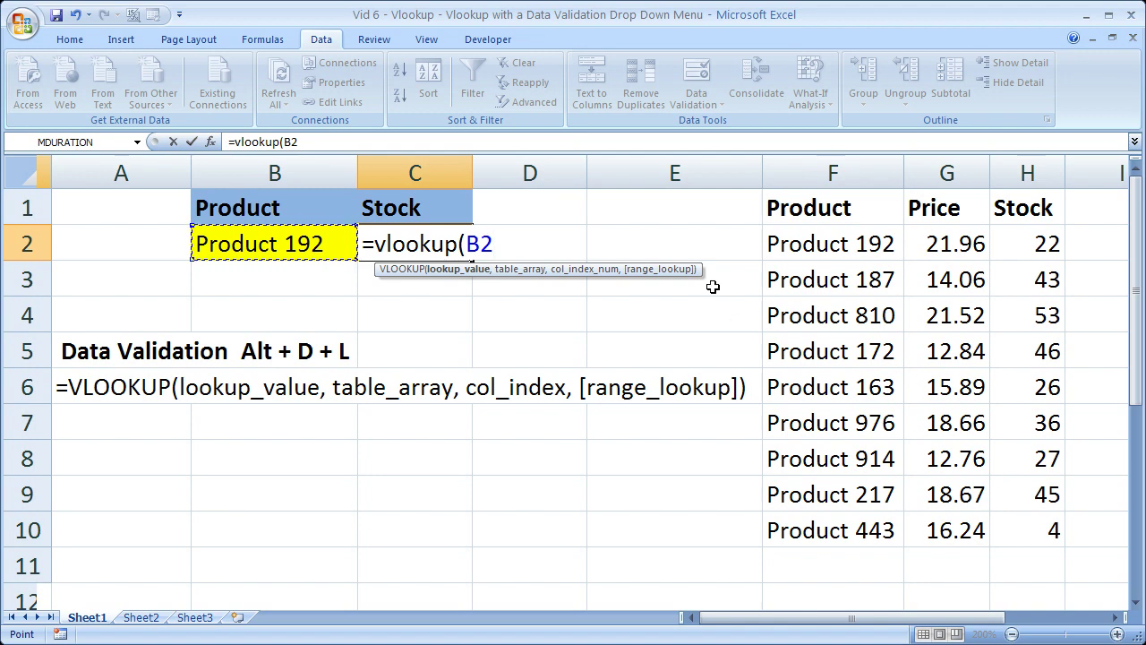
type(",")
left_click_drag(845, 245, 1001, 529)
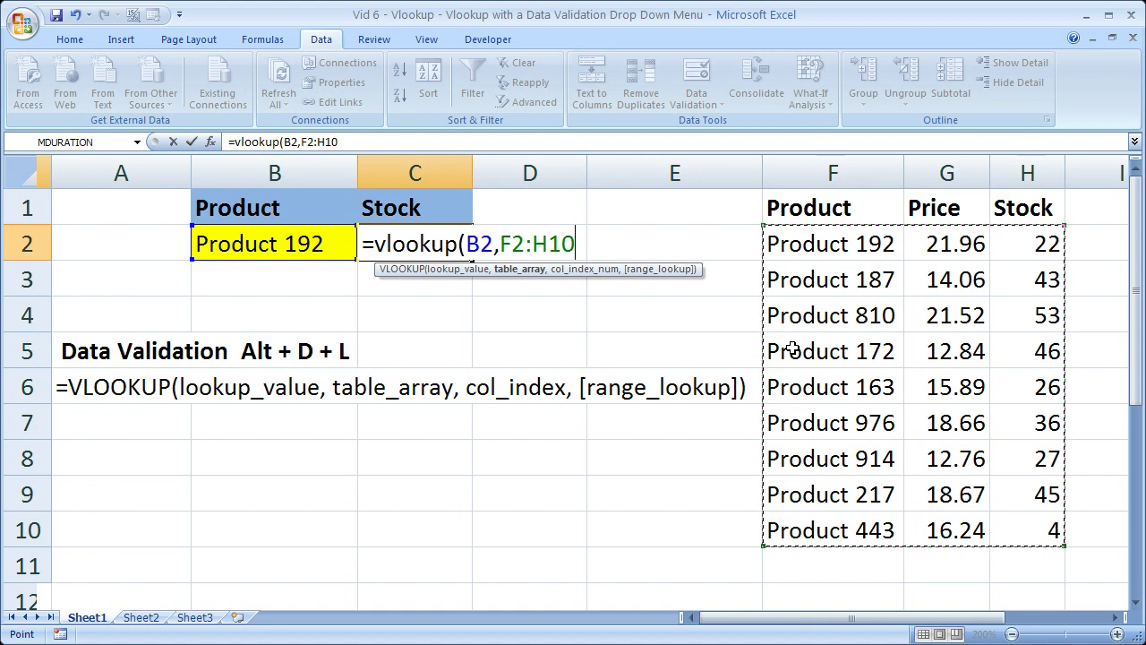
type(",")
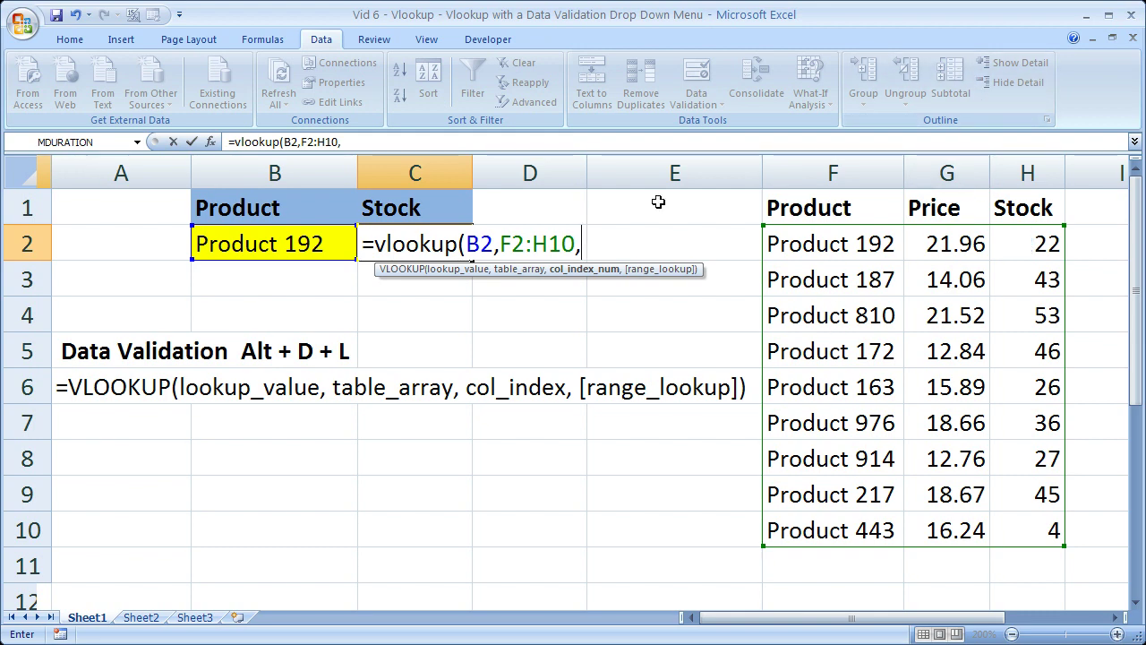
type("3")
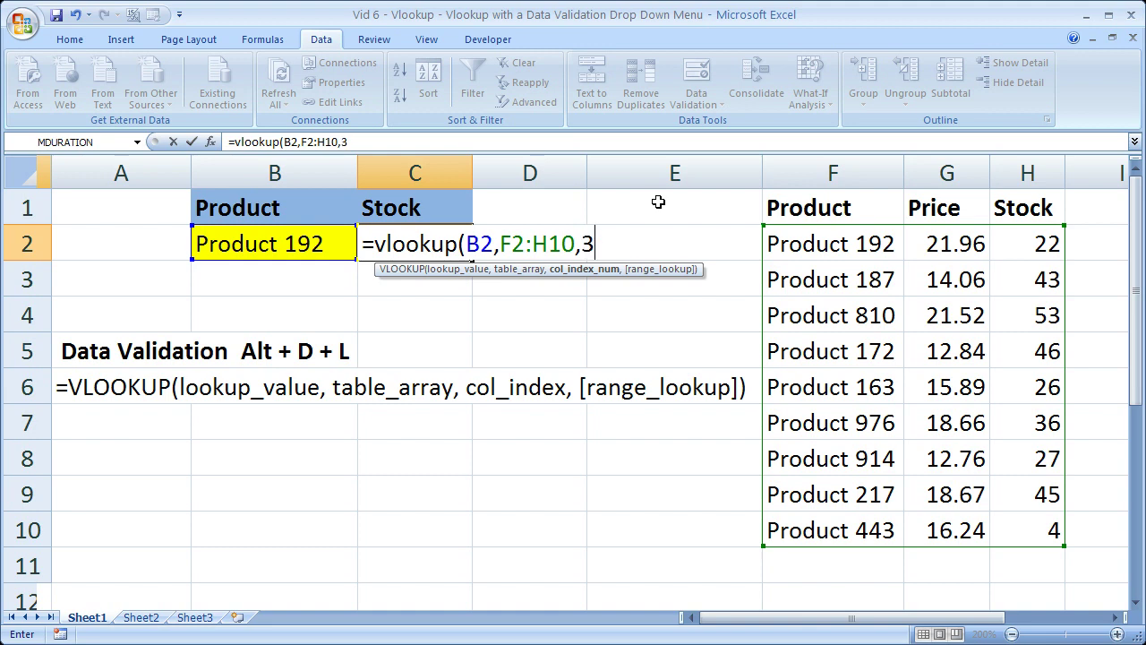
type(",")
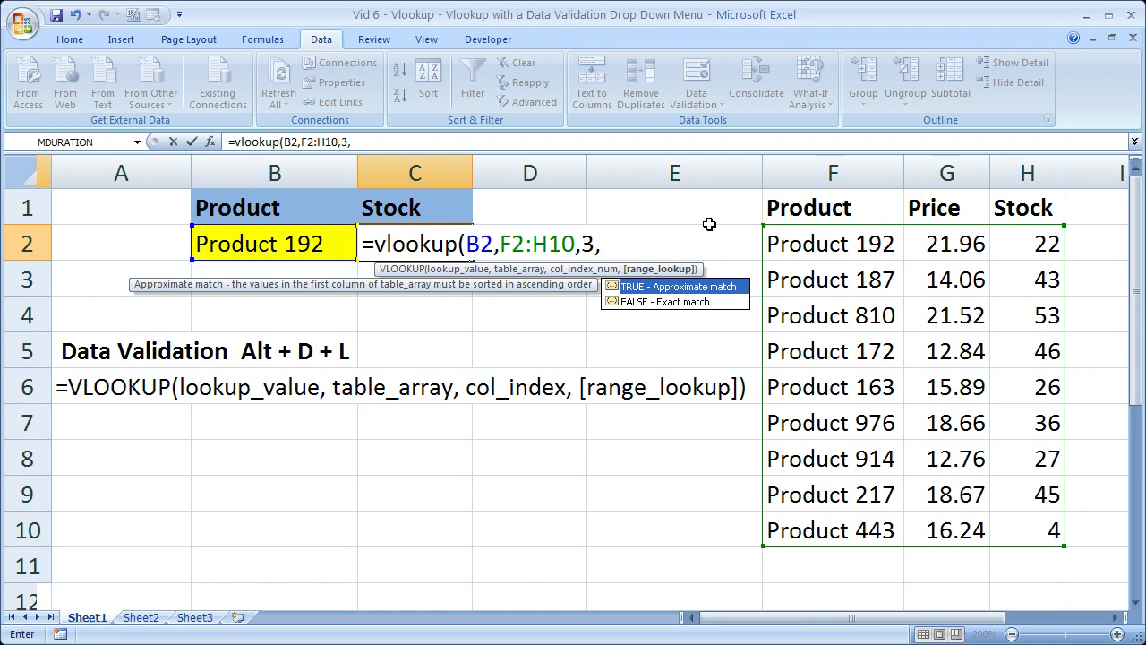
type("false")
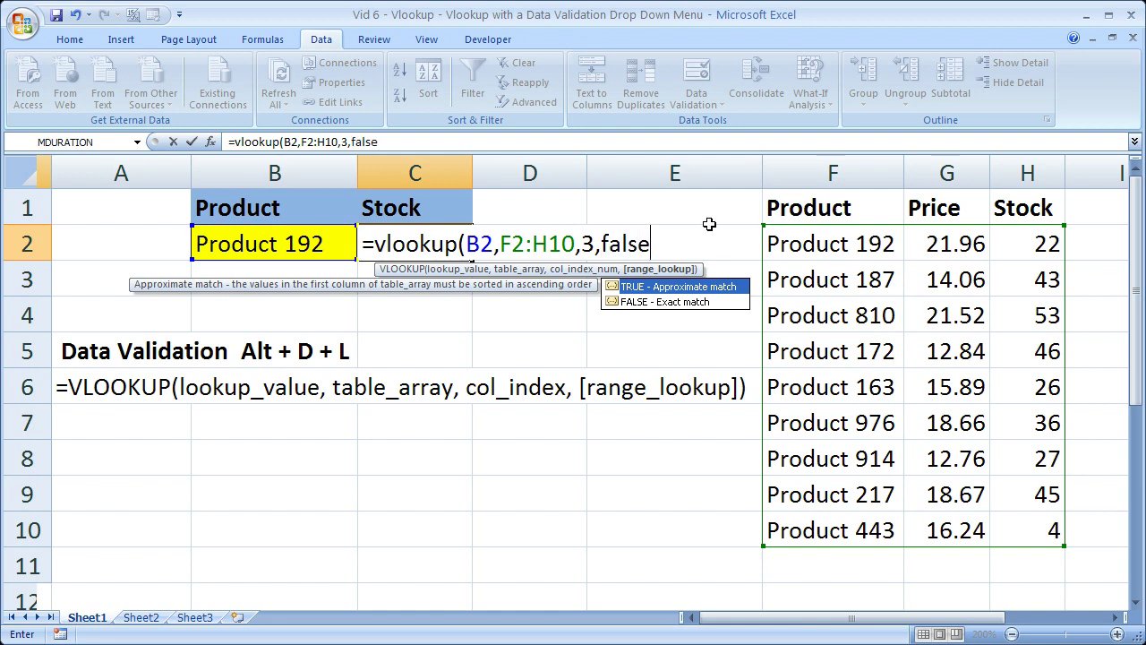
type(")")
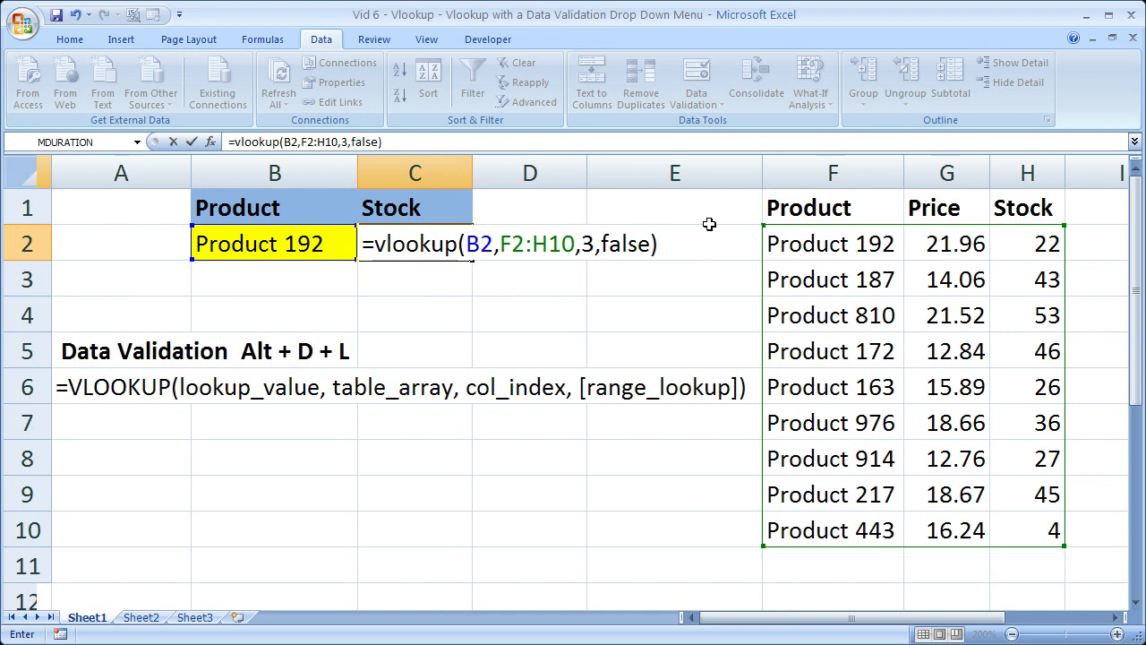
key("Return")
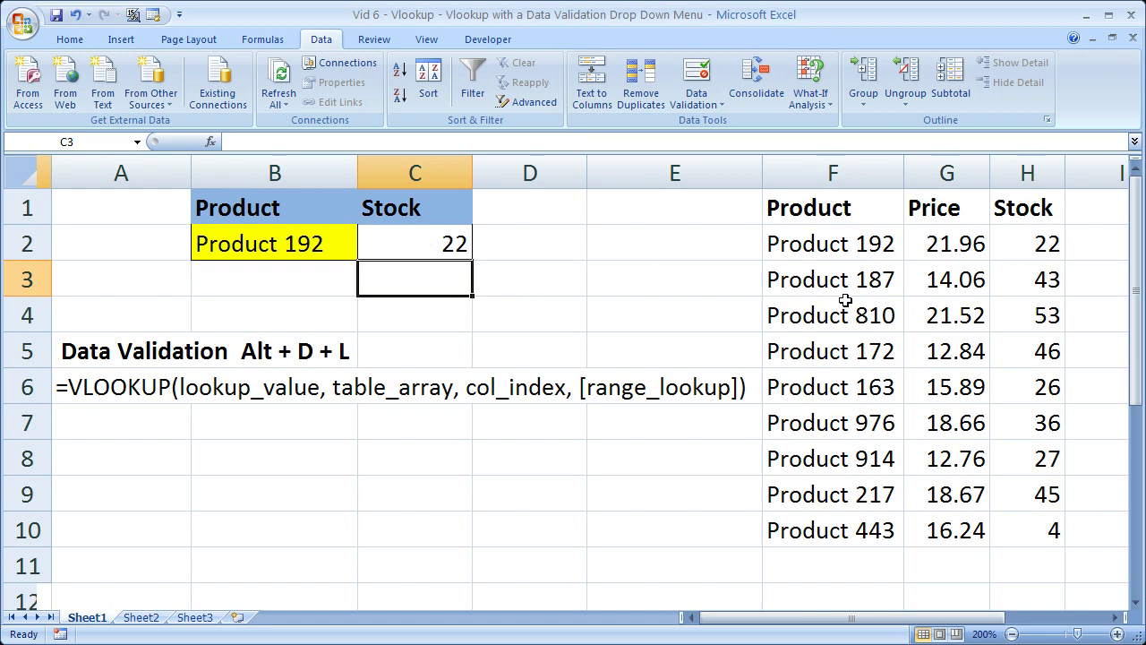
Switch B2 to Product 172 and confirm C2 matches its table stock of 46
left_click(1029, 240)
left_click(340, 245)
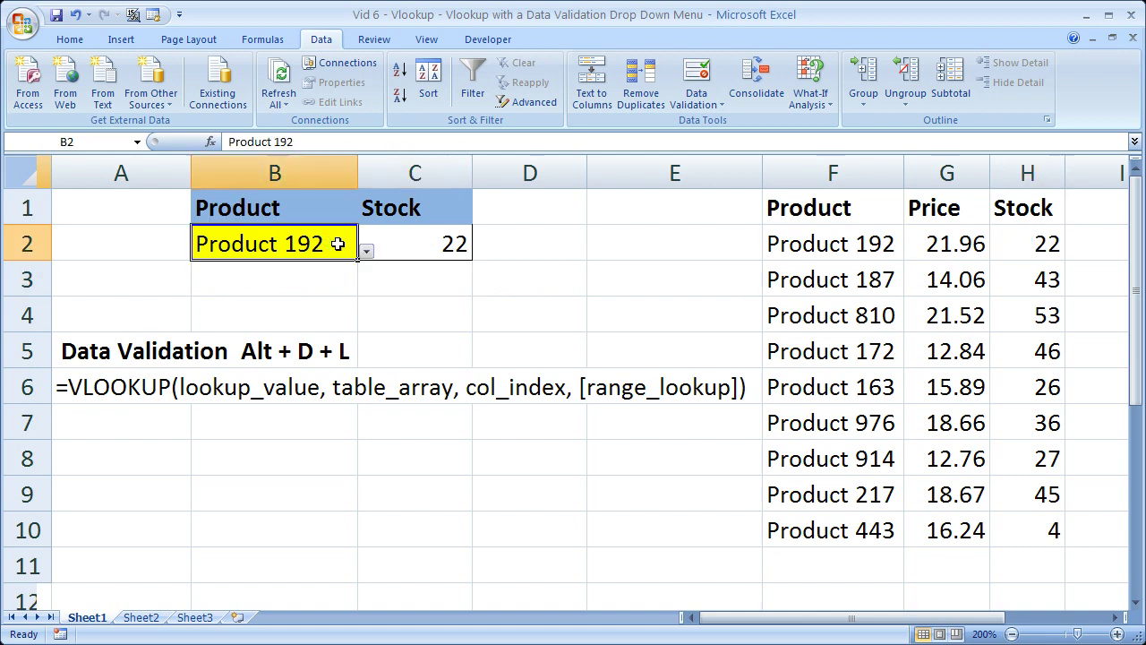
left_click(366, 250)
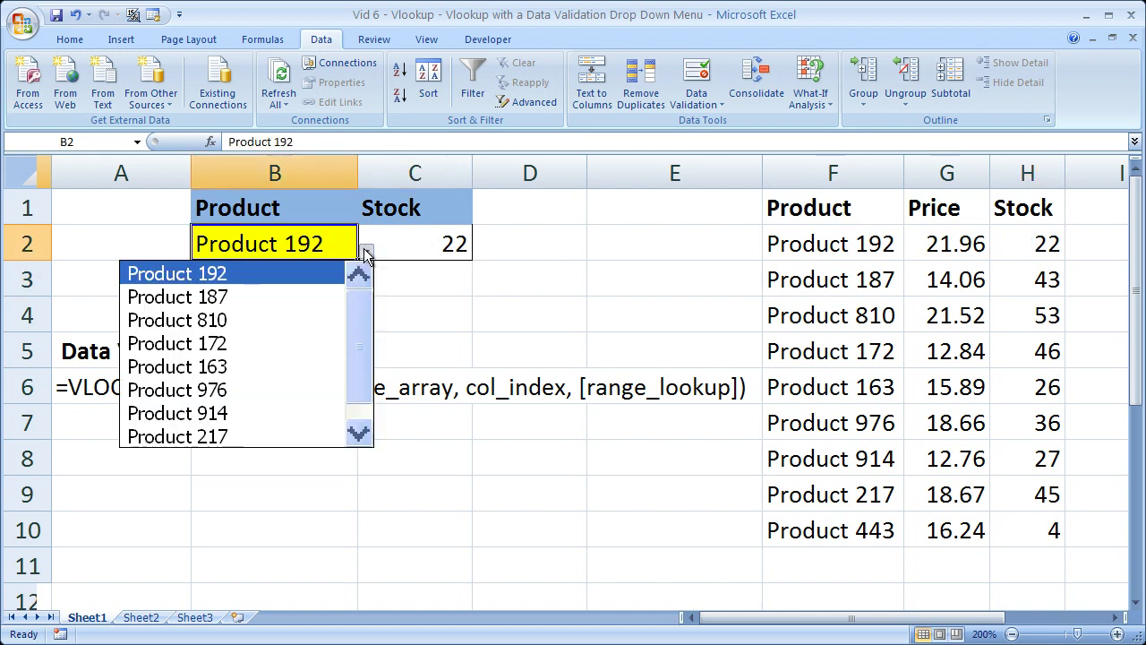
left_click(261, 342)
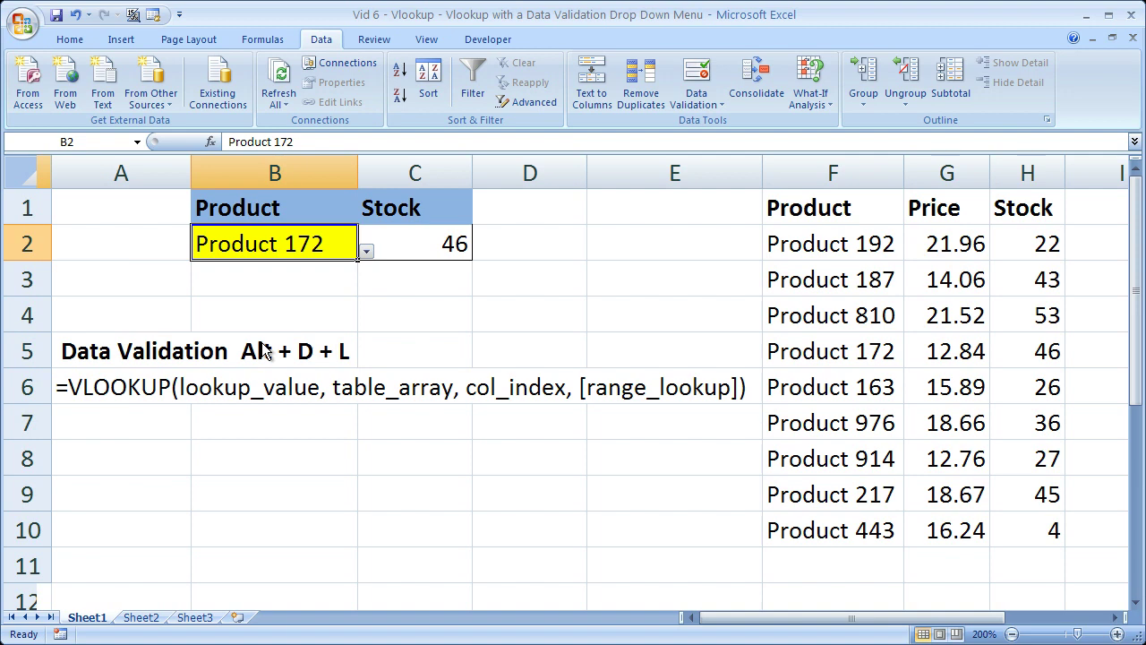
left_click(455, 244)
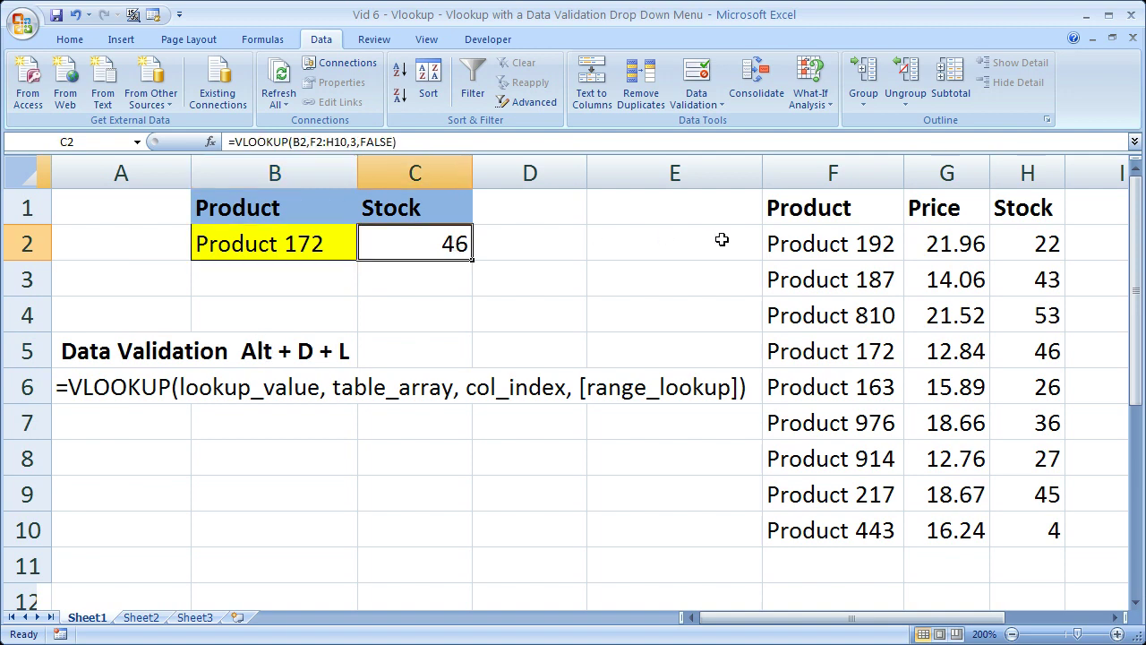
left_click(1038, 353)
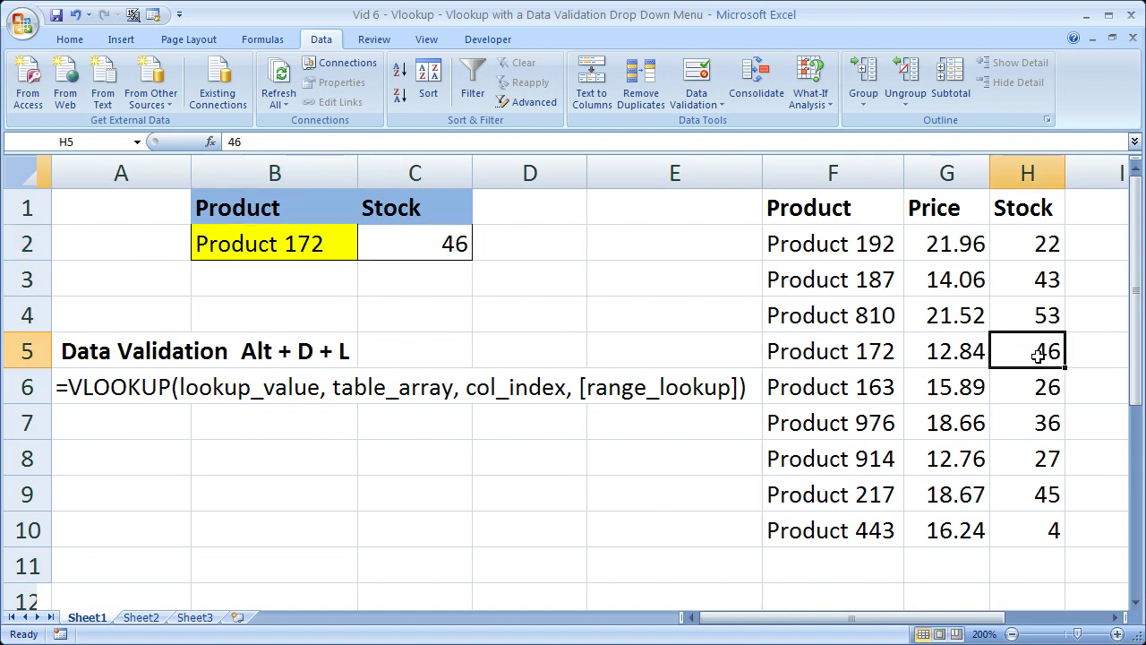
Reopen B2's product list and close it without changing the selection
left_click(321, 255)
left_click(367, 252)
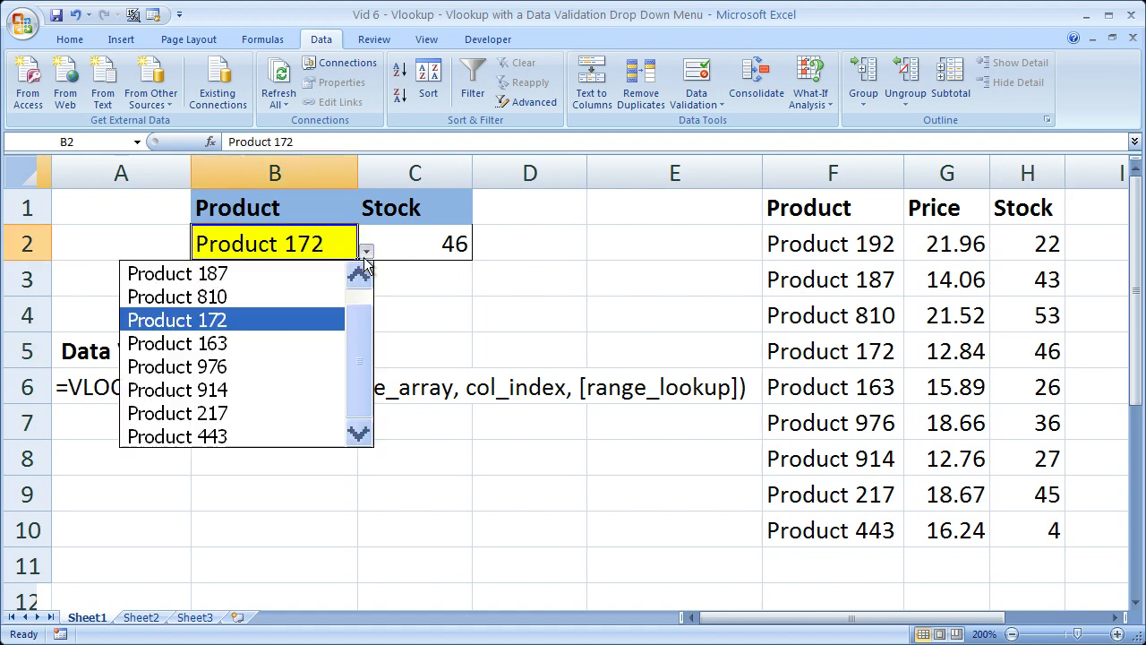
left_click_drag(363, 333, 363, 302)
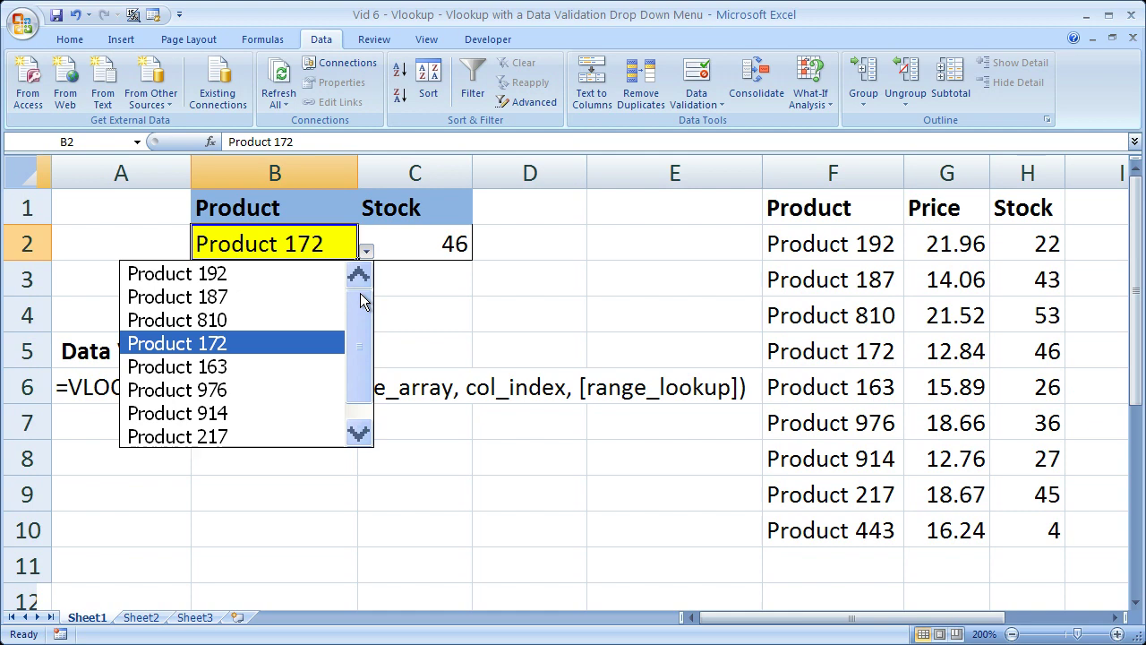
left_click(420, 275)
left_click(420, 275)
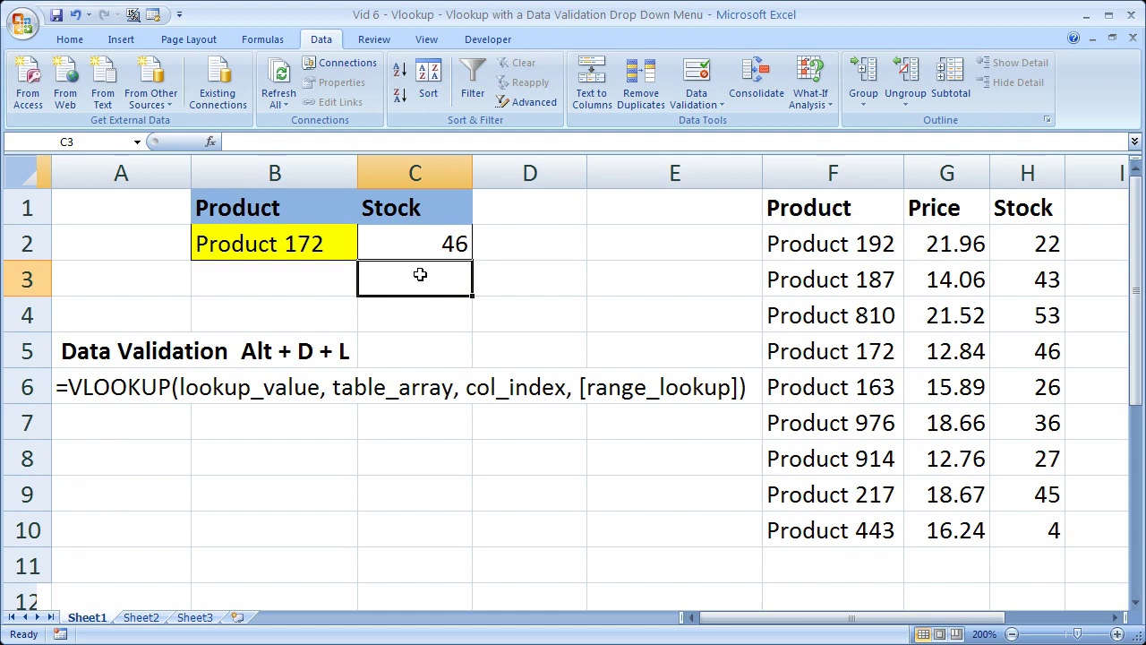
left_click(301, 241)
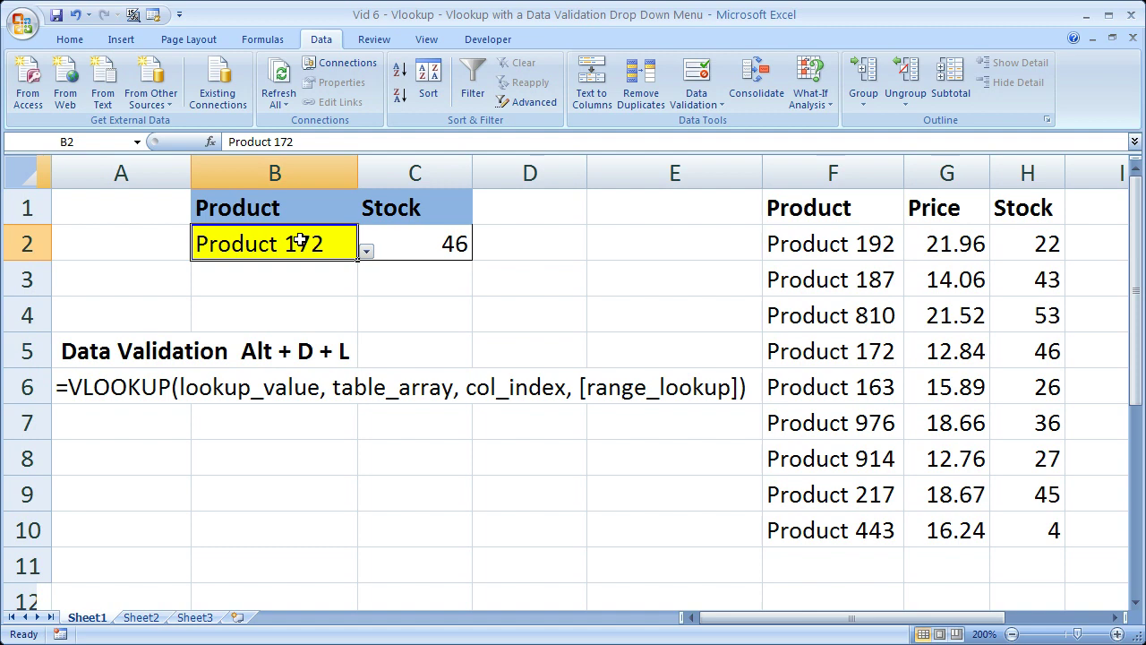
Change B2's Data Validation Allow setting from List to Any value and confirm
left_click(698, 79)
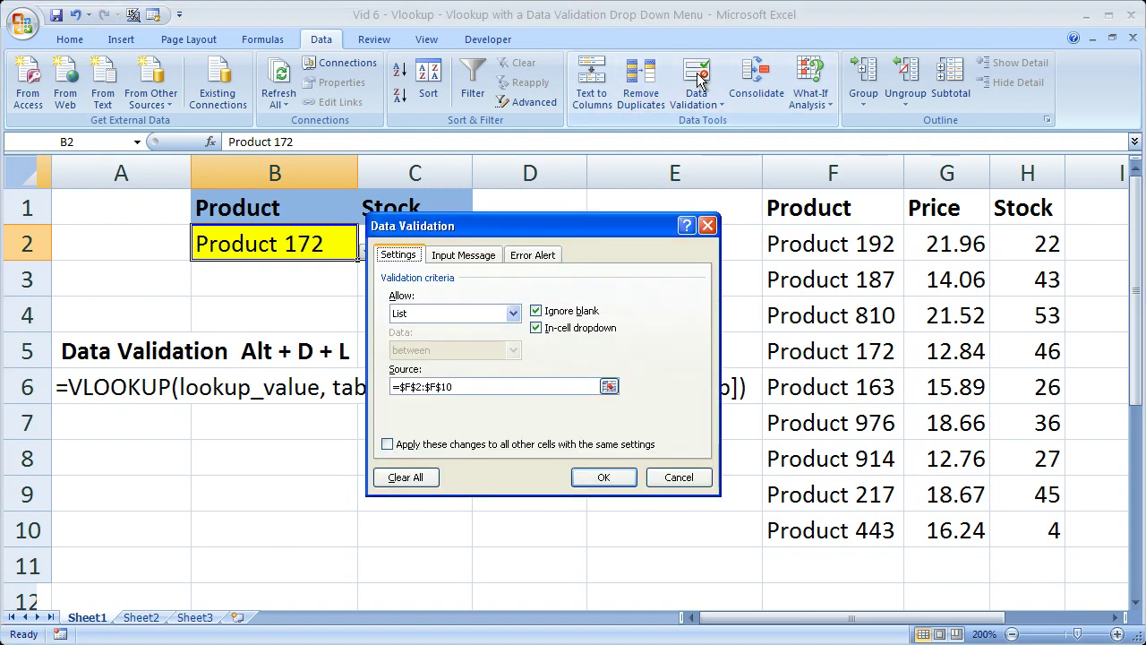
left_click_drag(575, 224, 572, 200)
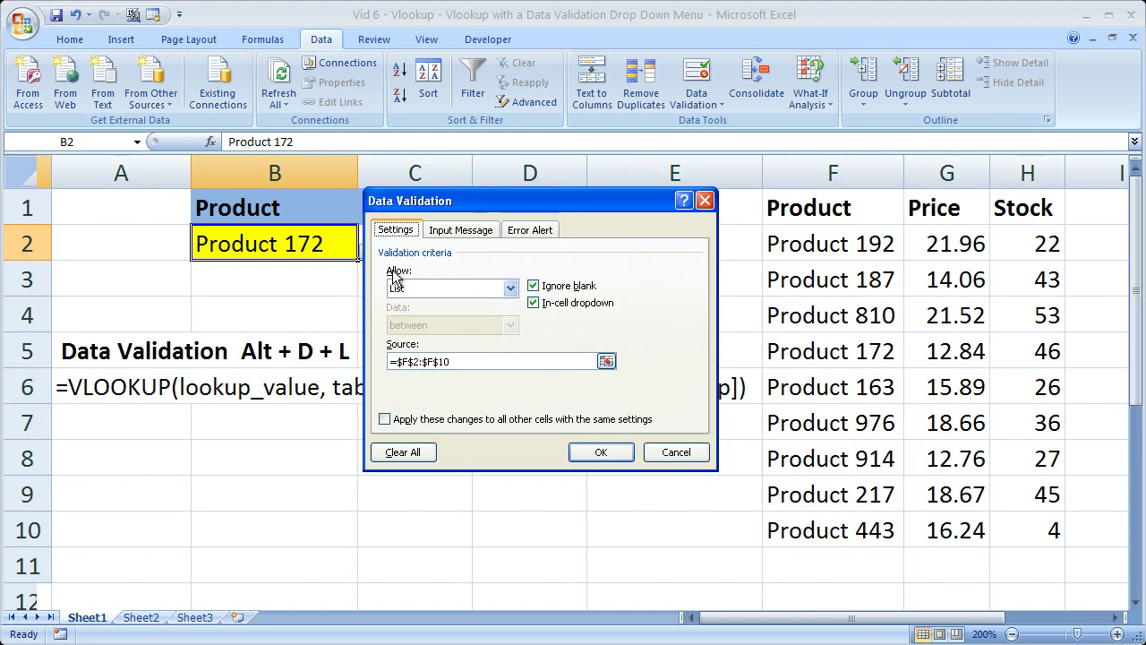
left_click(510, 289)
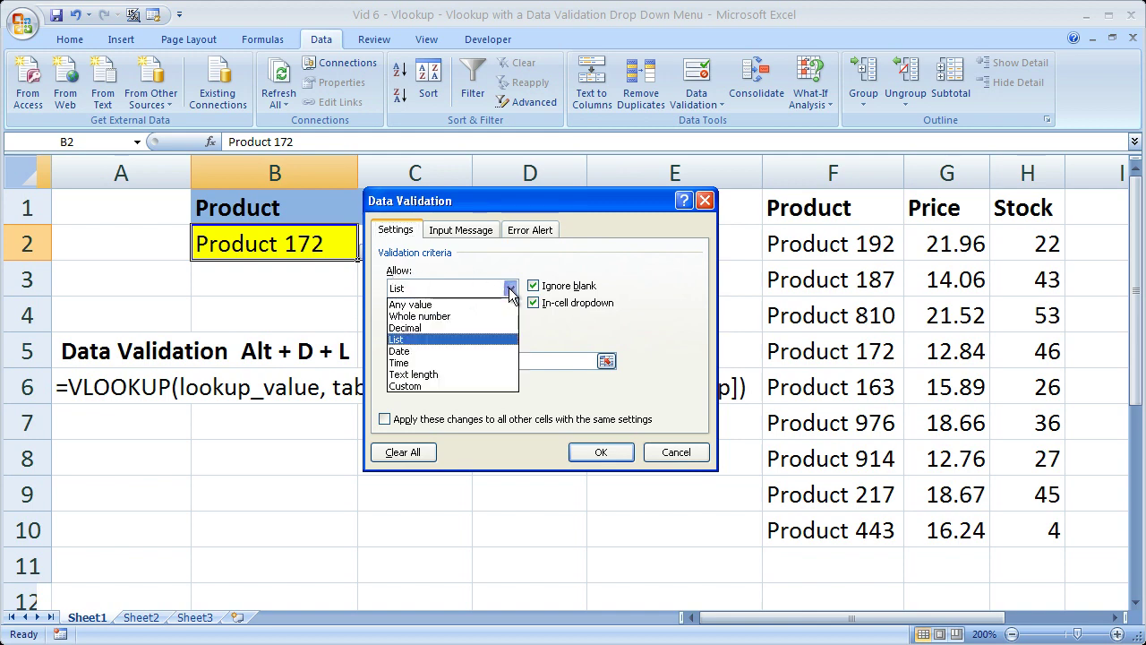
left_click(412, 305)
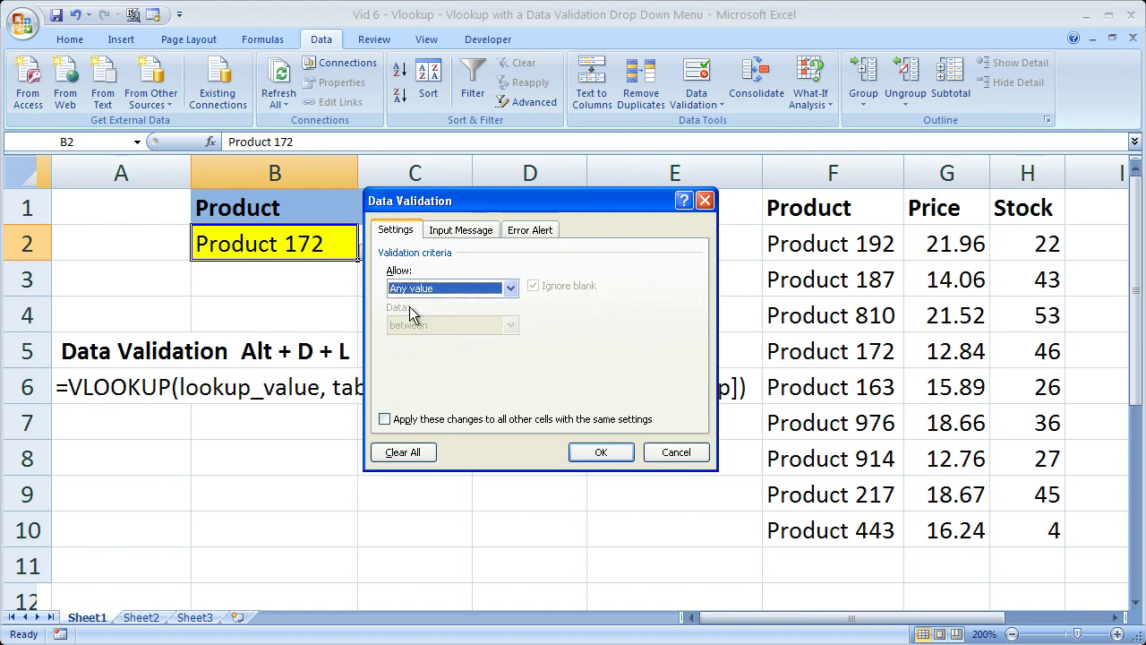
left_click(605, 451)
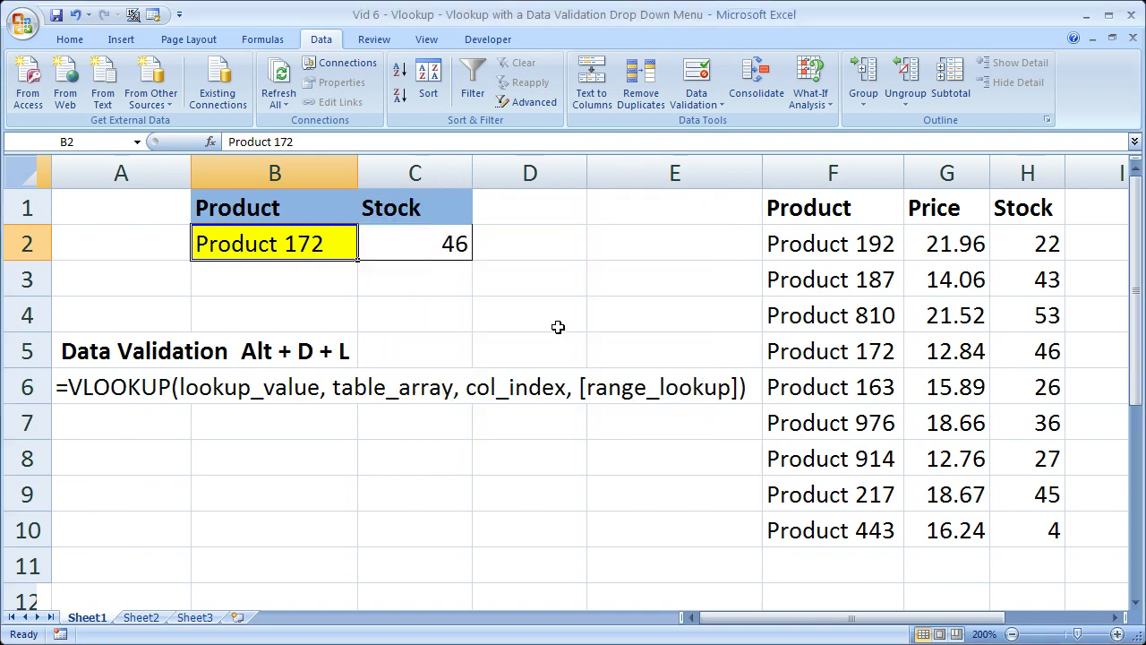
double_click(311, 244)
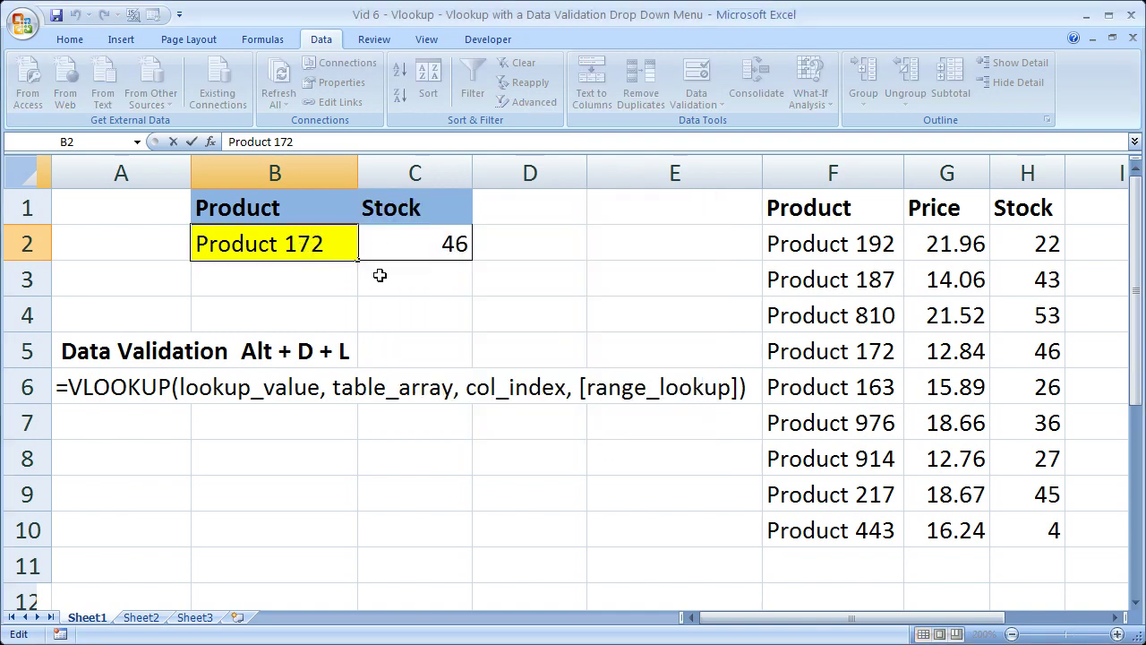
key("Return")
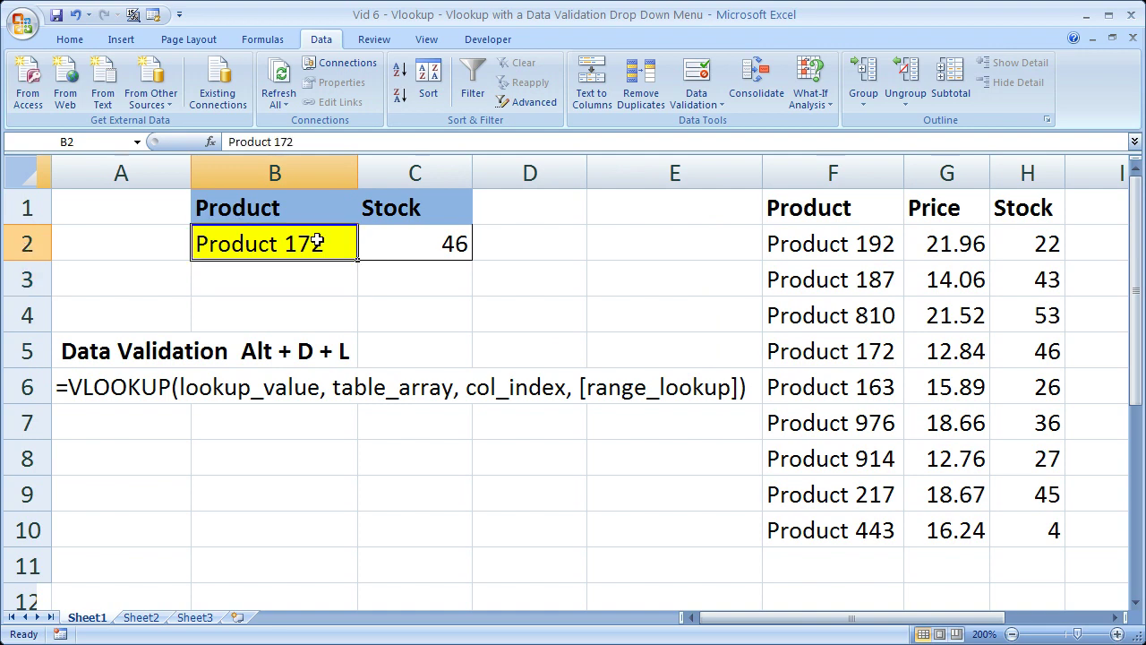
key("Return")
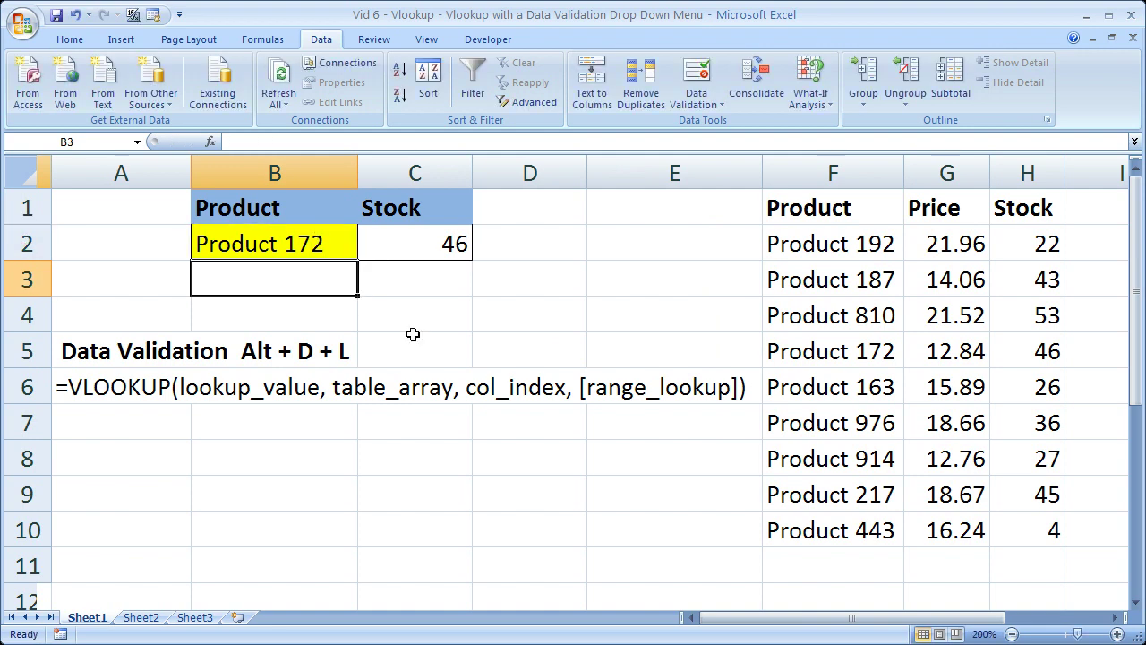